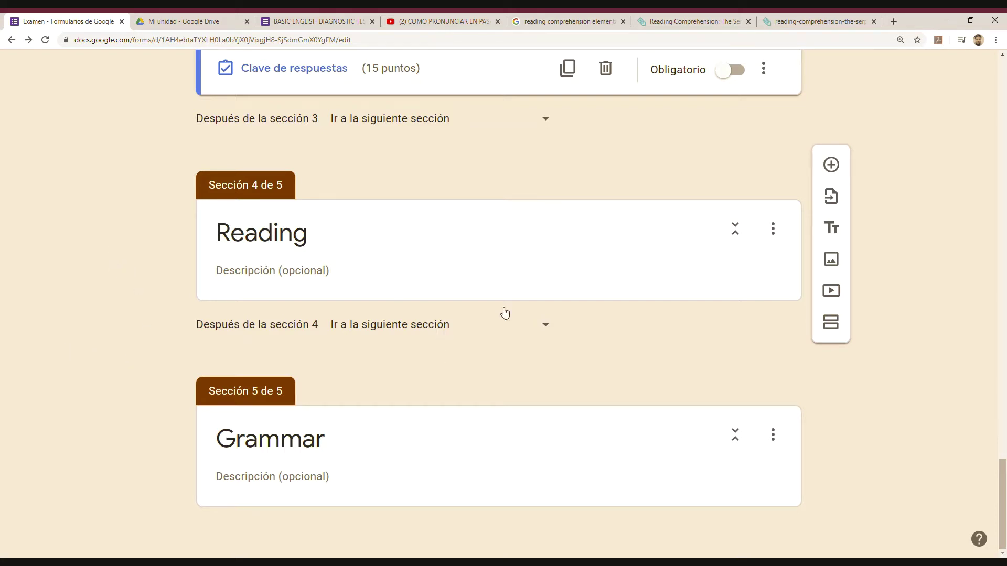
- Review the exam form's existing sections, from Personal Information through Listening and Writing to Reading and Grammar
{"action": "scroll", "coordinate": [941, 355], "scroll_direction": "up", "scroll_amount": 10}
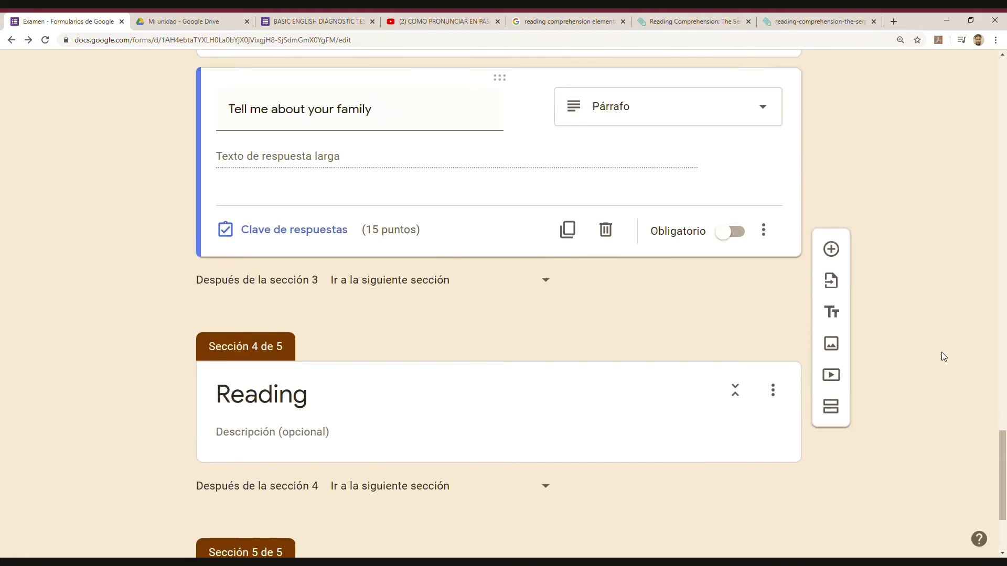
{"action": "scroll", "coordinate": [943, 351], "scroll_direction": "up", "scroll_amount": 17}
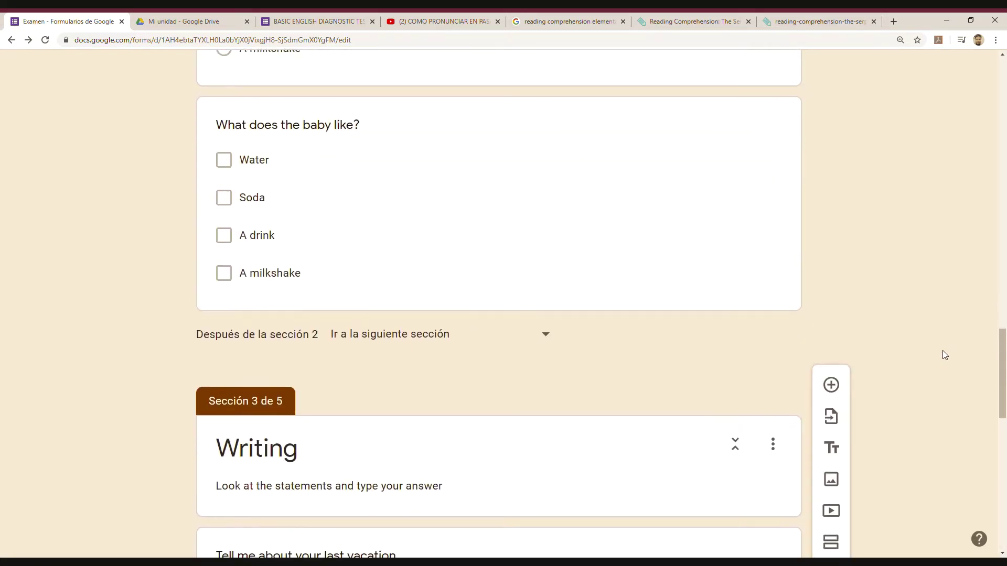
{"action": "scroll", "coordinate": [943, 350], "scroll_direction": "up", "scroll_amount": 11}
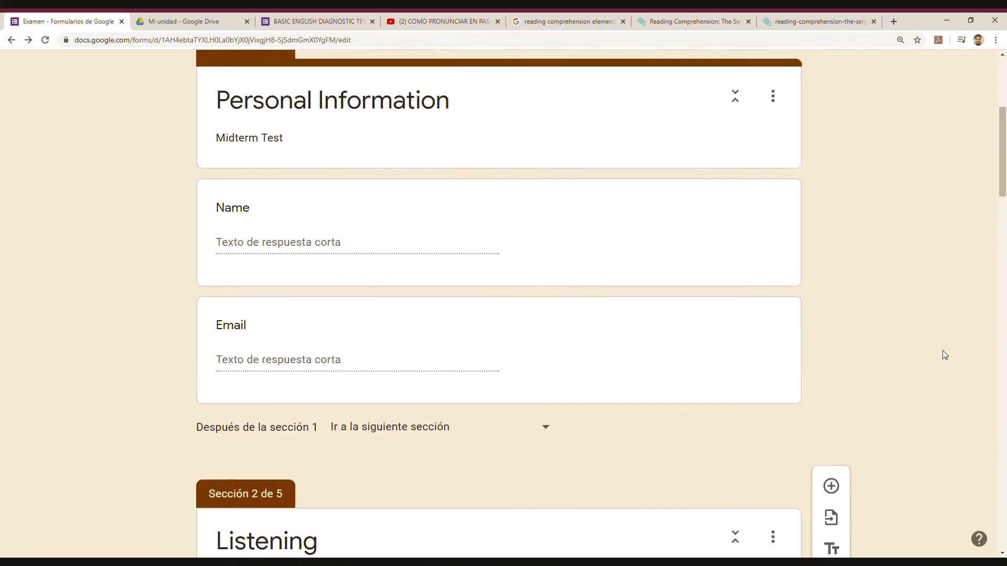
{"action": "scroll", "coordinate": [943, 350], "scroll_direction": "down", "scroll_amount": 3}
{"action": "scroll", "coordinate": [942, 350], "scroll_direction": "down", "scroll_amount": 20}
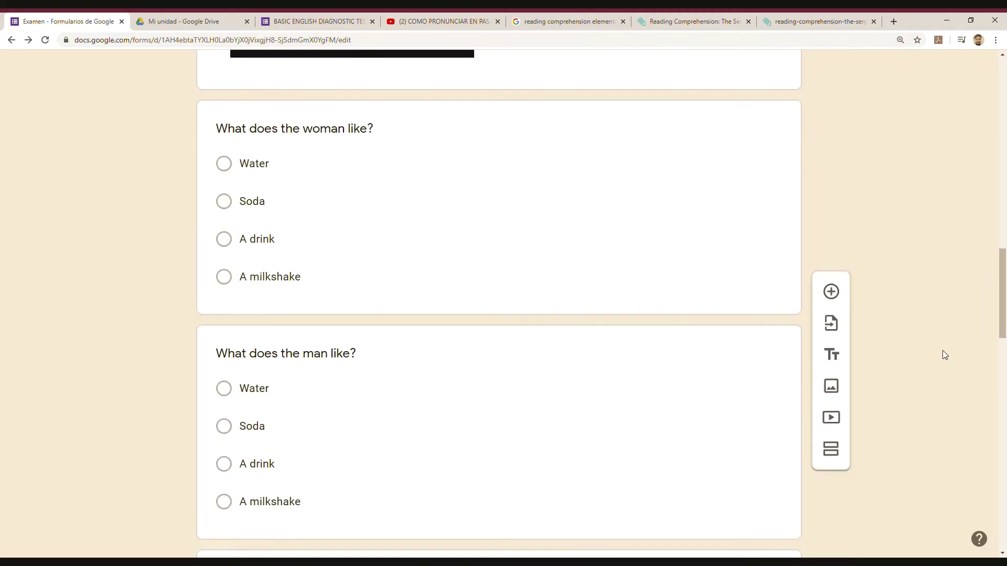
{"action": "scroll", "coordinate": [942, 350], "scroll_direction": "down", "scroll_amount": 11}
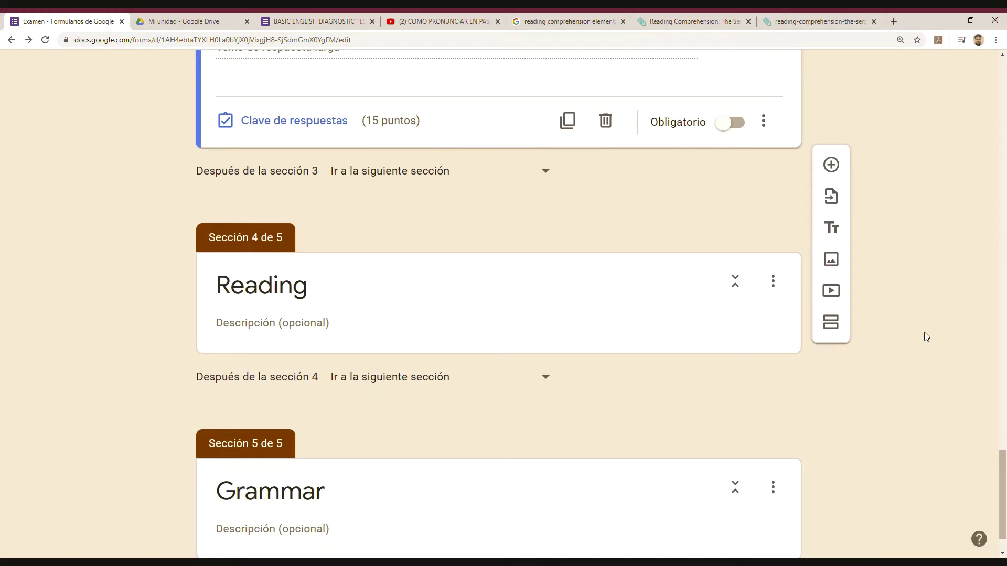
{"action": "scroll", "coordinate": [919, 322], "scroll_direction": "down", "scroll_amount": 1}
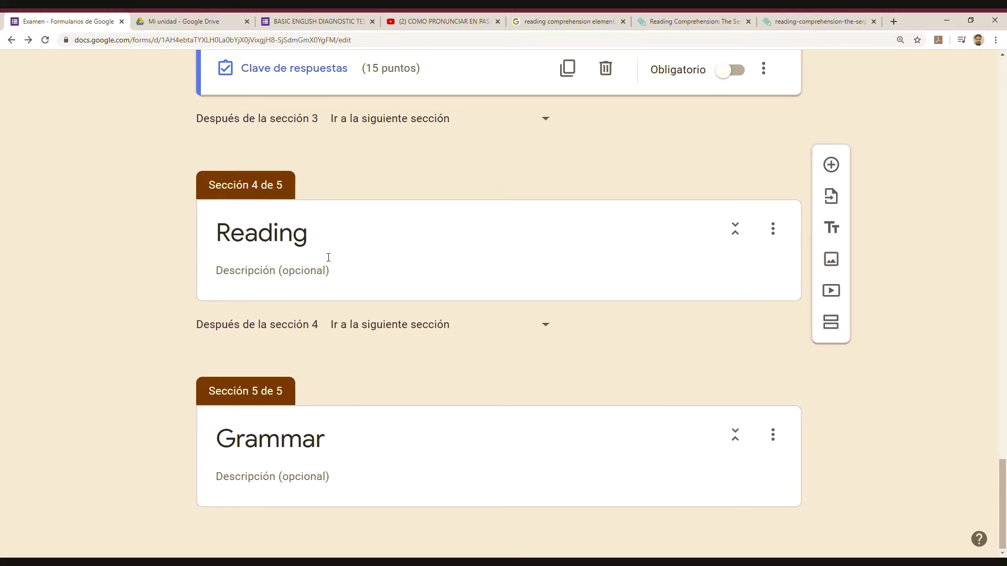
- Enter "Read the text and answer" as the description of the Reading section
{"action": "left_click", "coordinate": [318, 275]}
{"action": "type", "text": "R"}
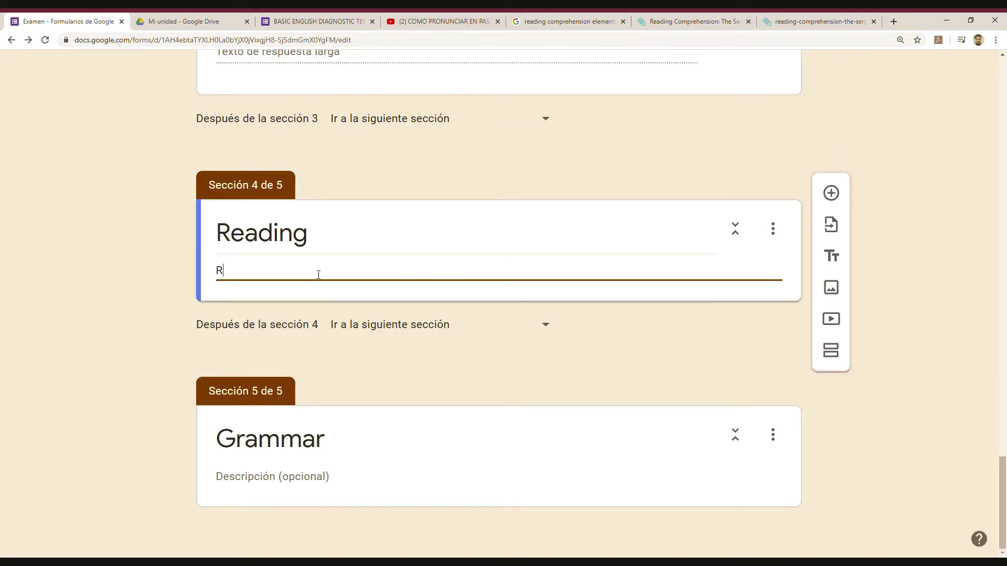
{"action": "type", "text": "ead the text and asw"}
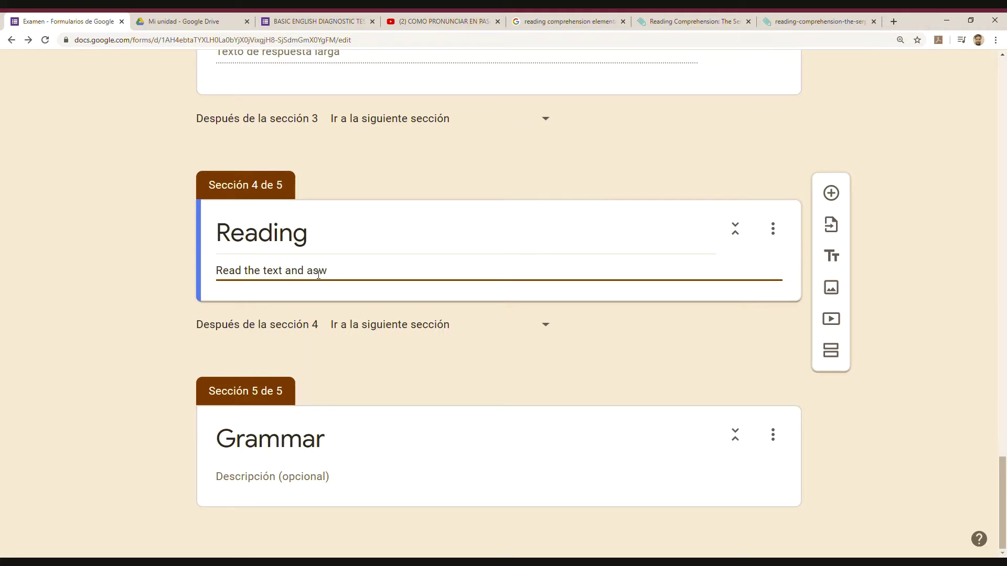
{"action": "type", "text": "e"}
{"action": "key", "text": "BackSpace"}
{"action": "key", "text": "BackSpace"}
{"action": "type", "text": "nswe"}
- Add a new question to the Reading section and set its type to Desplegable
{"action": "left_click", "coordinate": [833, 195]}
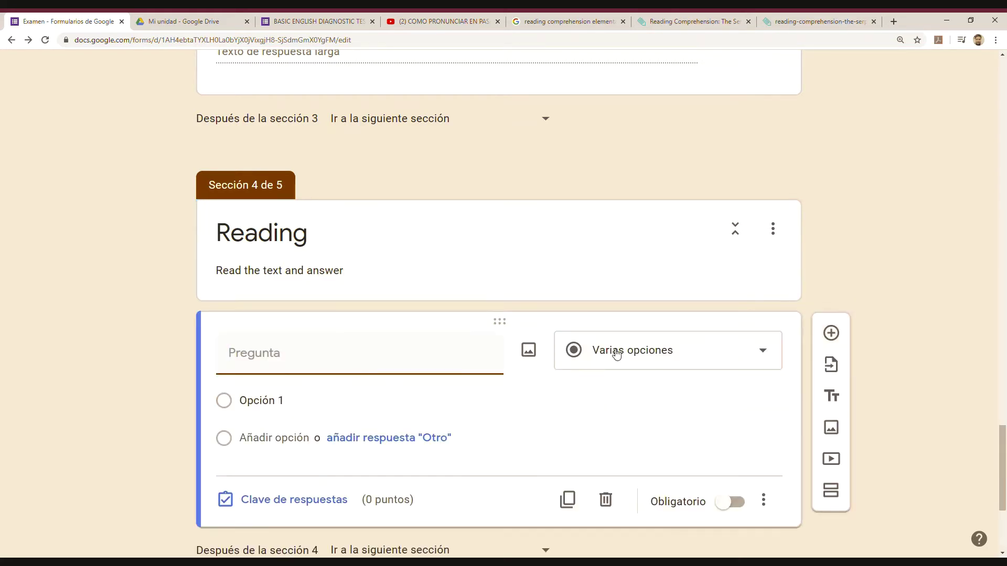
{"action": "scroll", "coordinate": [610, 350], "scroll_direction": "down", "scroll_amount": 2}
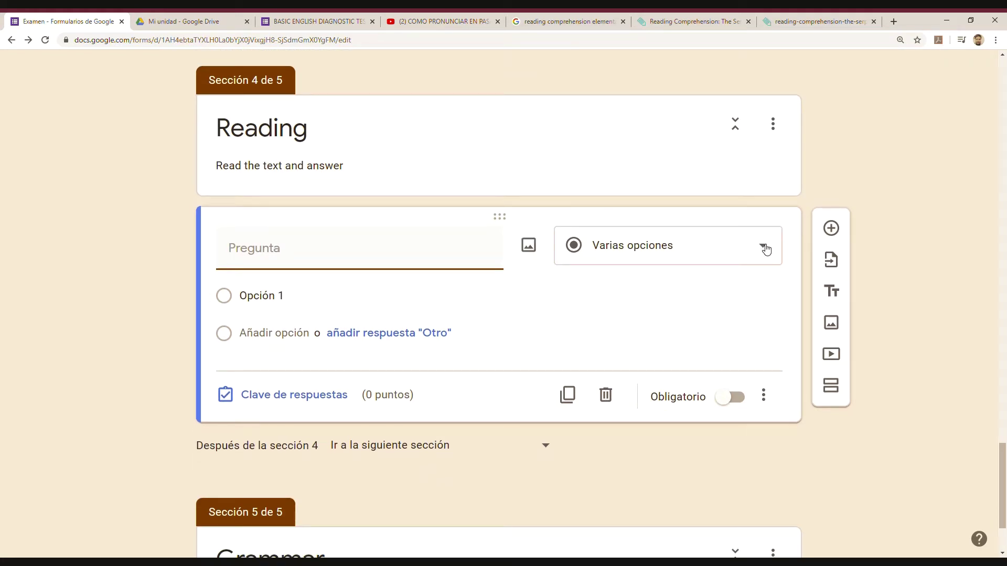
{"action": "left_click", "coordinate": [763, 247]}
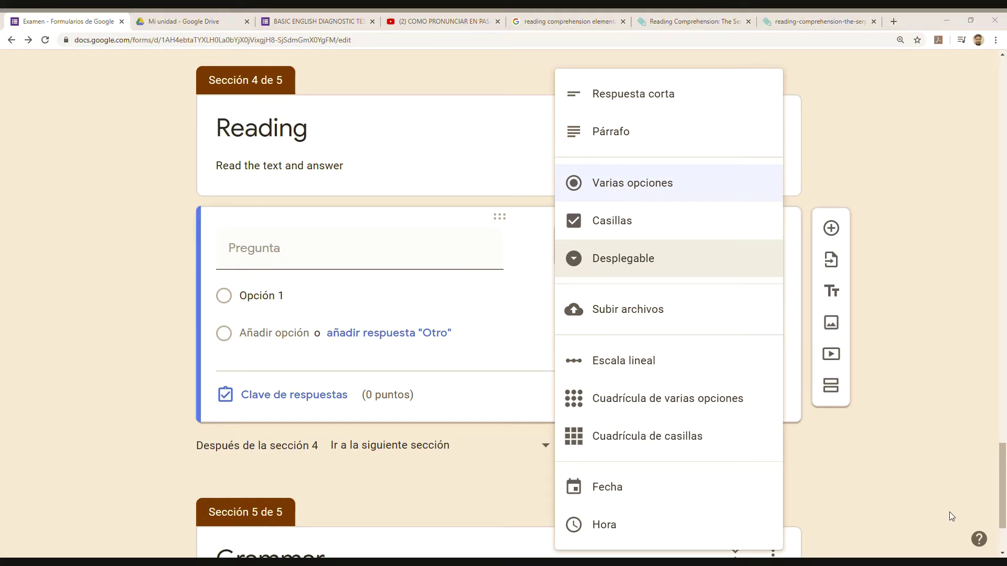
{"action": "left_click", "coordinate": [665, 265]}
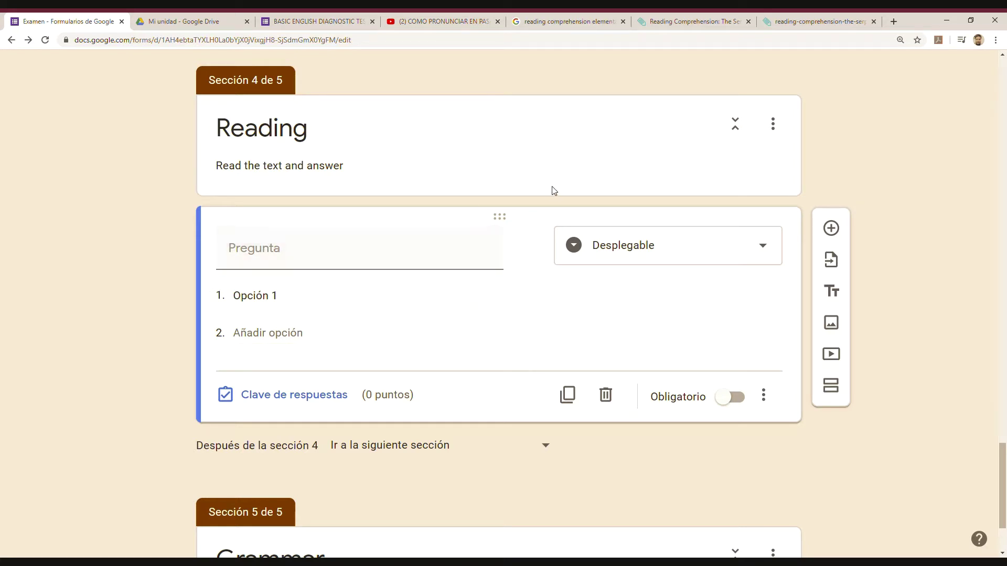
- Insert the "The Serpent and the Eagle" fable text from the reading comprehension PDF as the dropdown question's text
{"action": "left_click", "coordinate": [795, 23]}
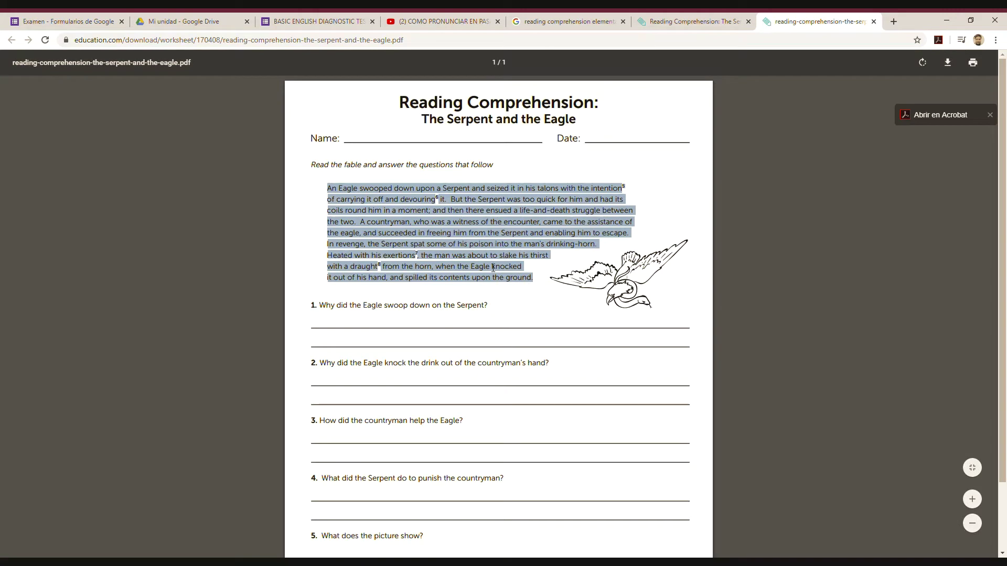
{"action": "left_click", "coordinate": [66, 22]}
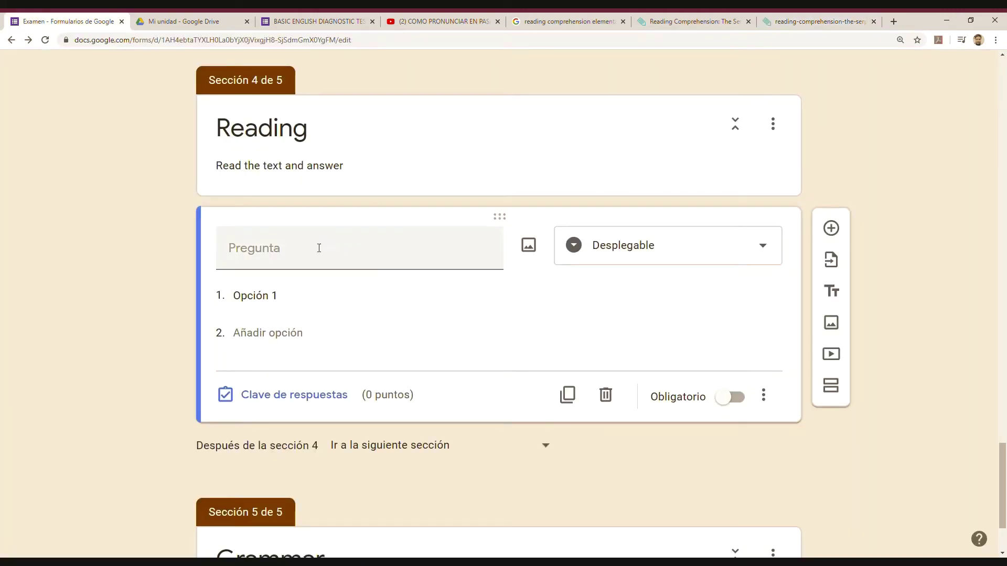
{"action": "left_click", "coordinate": [310, 261]}
{"action": "type", "text": "An Eagle swooped down upon a Serpent and seized it in his talons with the intention⁵of carrying it o□ and devouring⁶ it. But the Serpent was too quick for him and had itscoils round him in a moment; and then there ensued a life-and-death struggle betweenthe two. A countryman, who was a witness of the encounter, came to the assistance ofthe eagle, and succeeded in freeing him from the Serpent and enabling him to escape.In revenge, the Serpent spat some of his poison into the man's drinking-horn.Heated with his exertions⁷, the man was about to slake his thirstwith a draught⁸ from the horn, when the Eagle knockedit out of his hand, and spilled its contents upon the ground."}
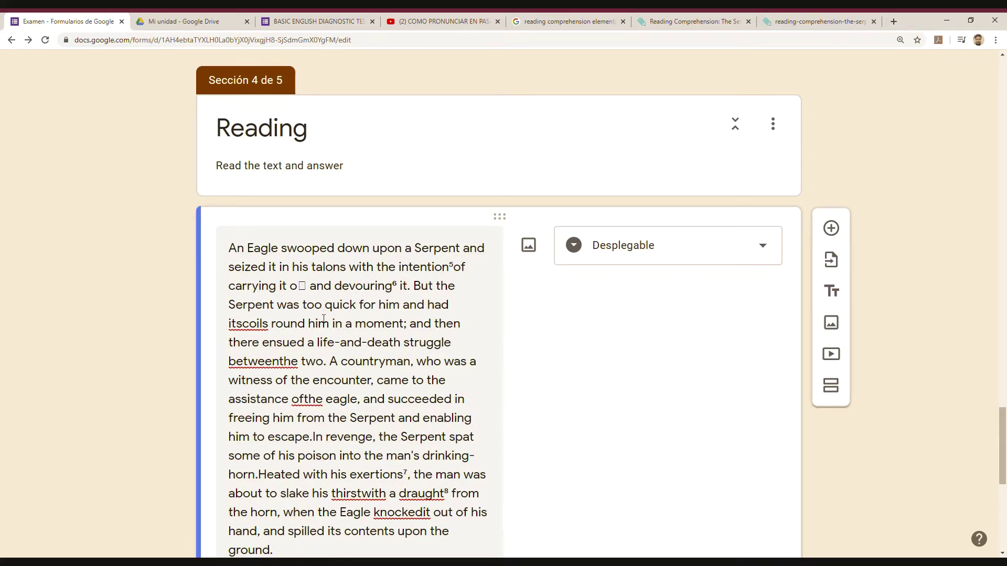
{"action": "scroll", "coordinate": [323, 318], "scroll_direction": "down", "scroll_amount": 7}
{"action": "scroll", "coordinate": [426, 400], "scroll_direction": "up", "scroll_amount": 4}
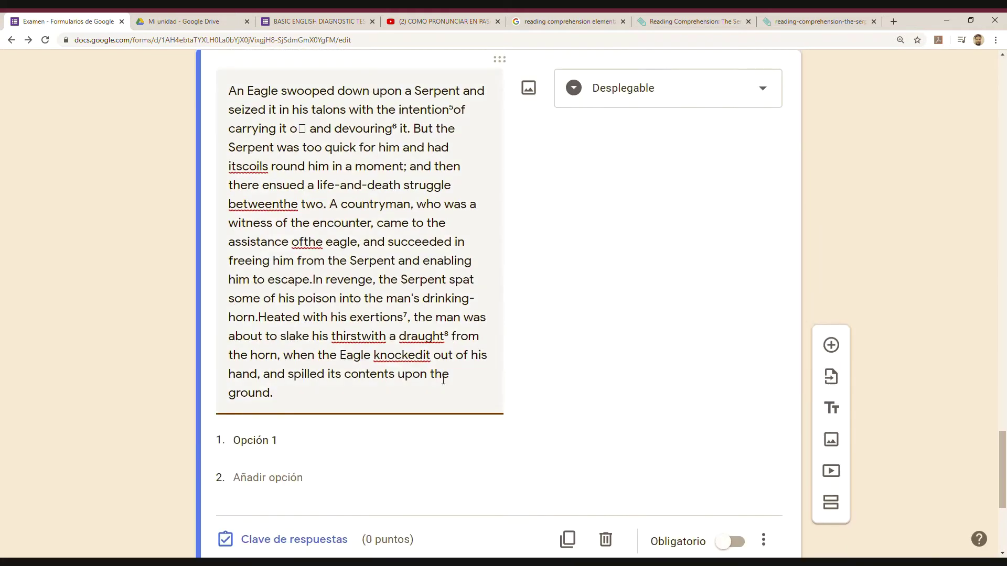
{"action": "scroll", "coordinate": [554, 332], "scroll_direction": "up", "scroll_amount": 3}
{"action": "scroll", "coordinate": [564, 332], "scroll_direction": "down", "scroll_amount": 3}
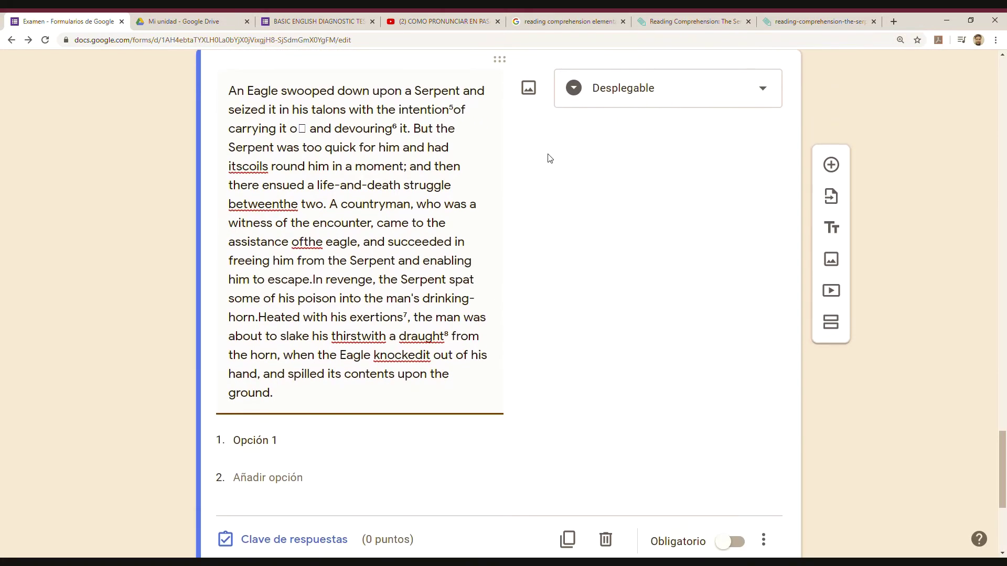
- Search Google images for "bird" and insert the photo of the black-and-white bird on a branch into the question
{"action": "left_click", "coordinate": [529, 88]}
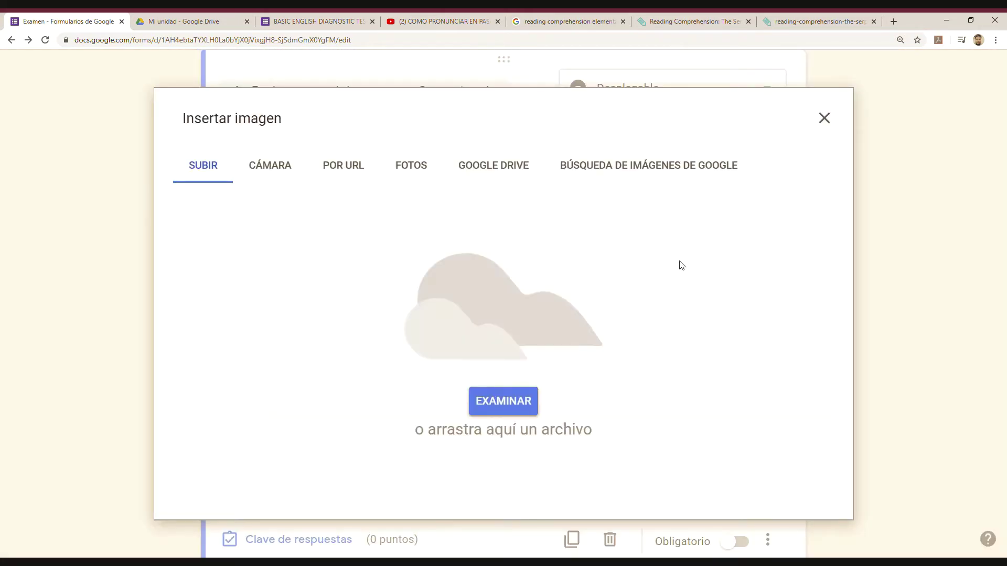
{"action": "left_click", "coordinate": [643, 167]}
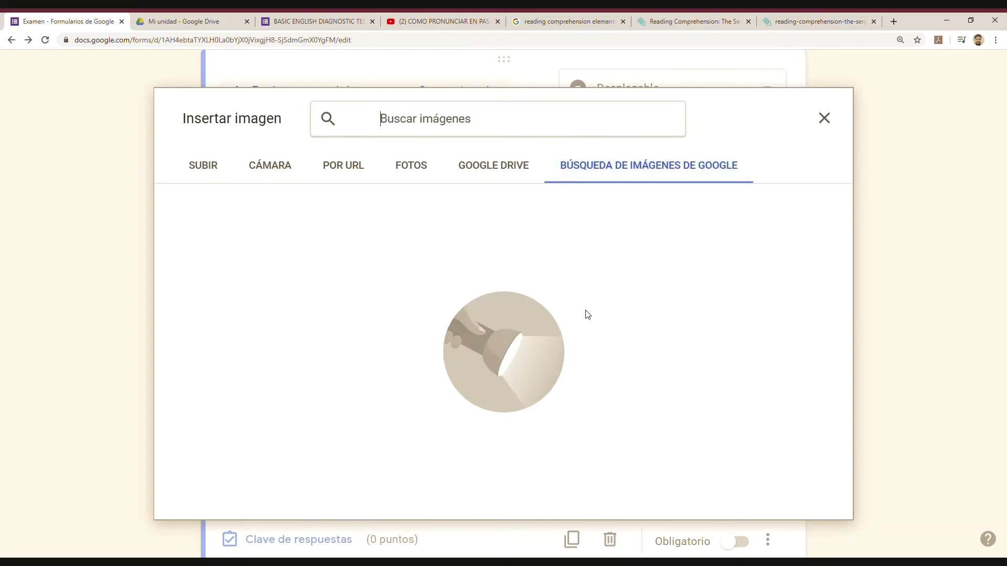
{"action": "type", "text": "bird"}
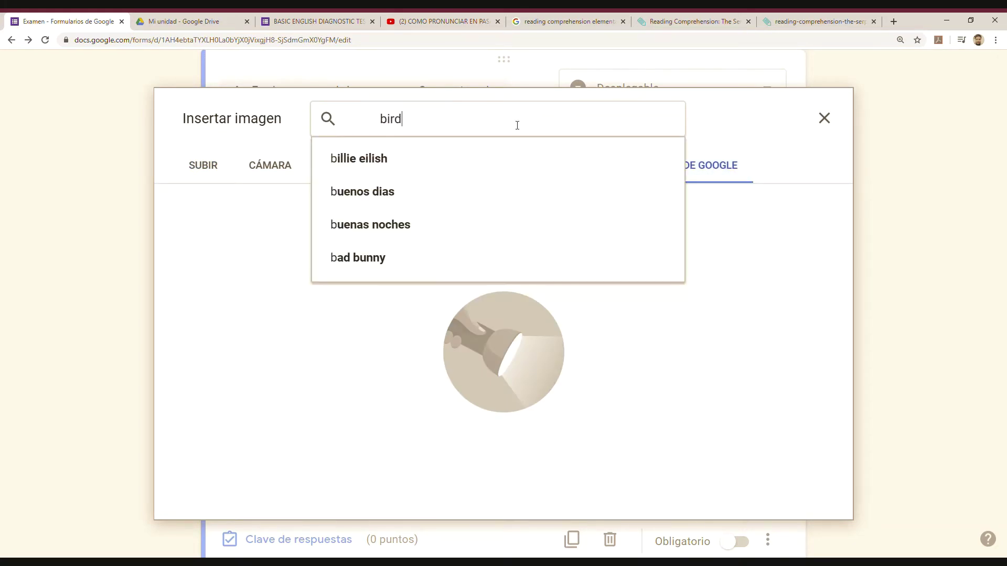
{"action": "key", "text": "Return"}
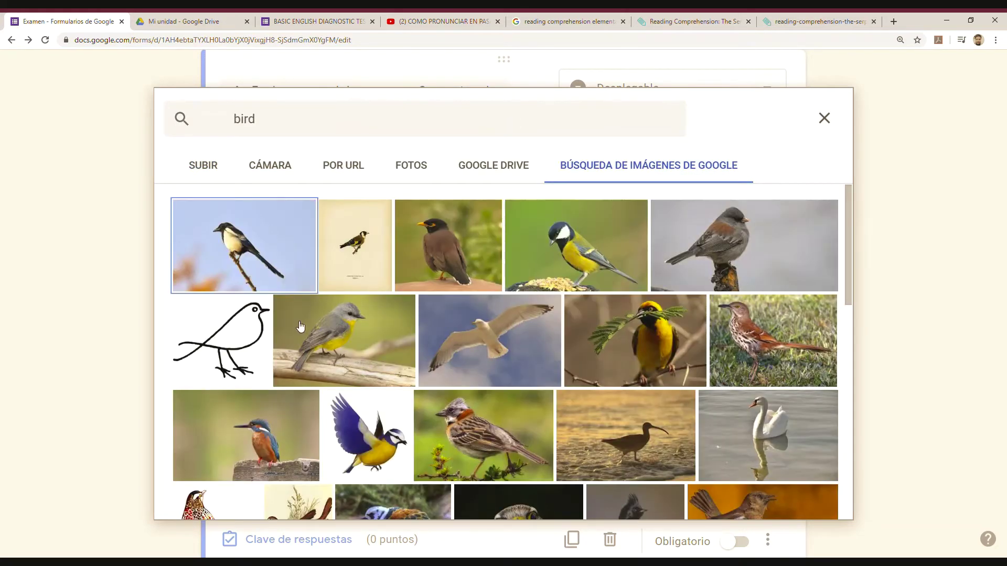
{"action": "left_click", "coordinate": [263, 270]}
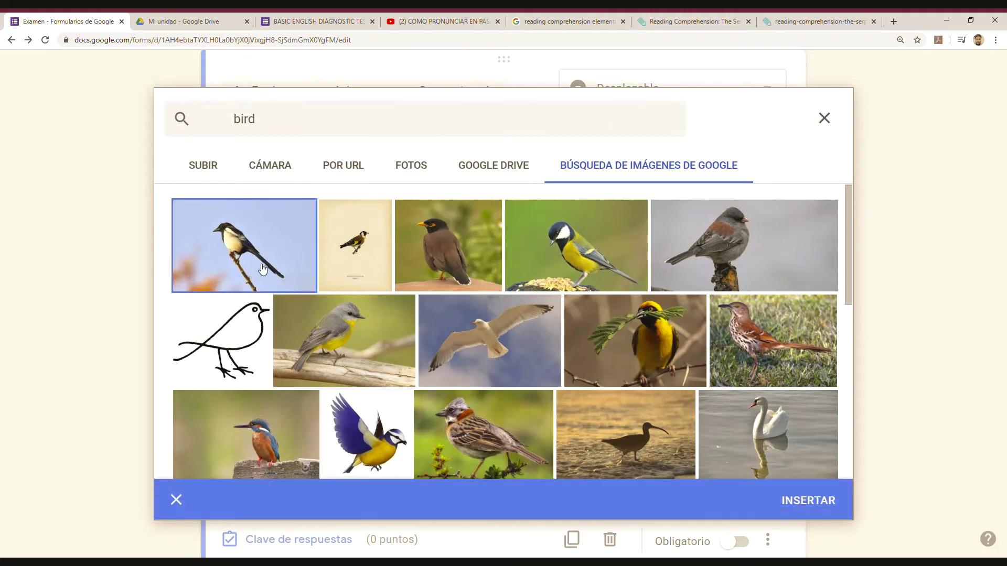
{"action": "left_click", "coordinate": [824, 506]}
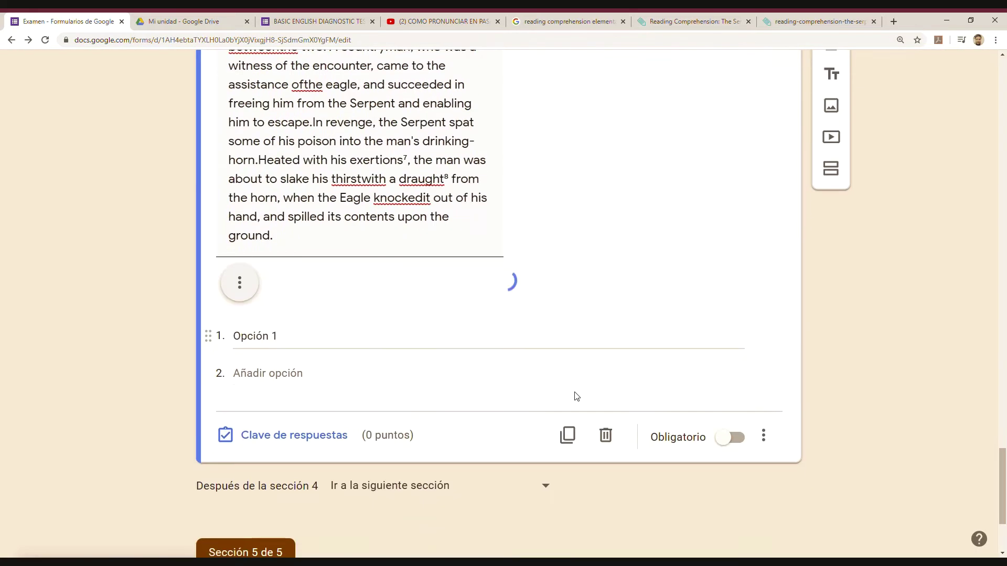
- Set the dropdown question's first option to "The reading is about a bird"
{"action": "scroll", "coordinate": [531, 383], "scroll_direction": "up", "scroll_amount": 5}
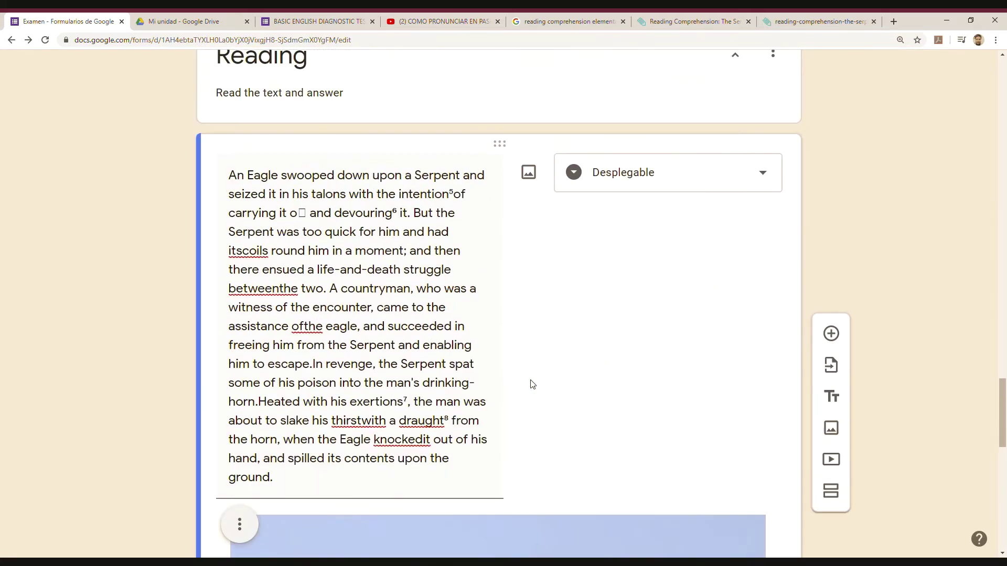
{"action": "scroll", "coordinate": [412, 330], "scroll_direction": "down", "scroll_amount": 10}
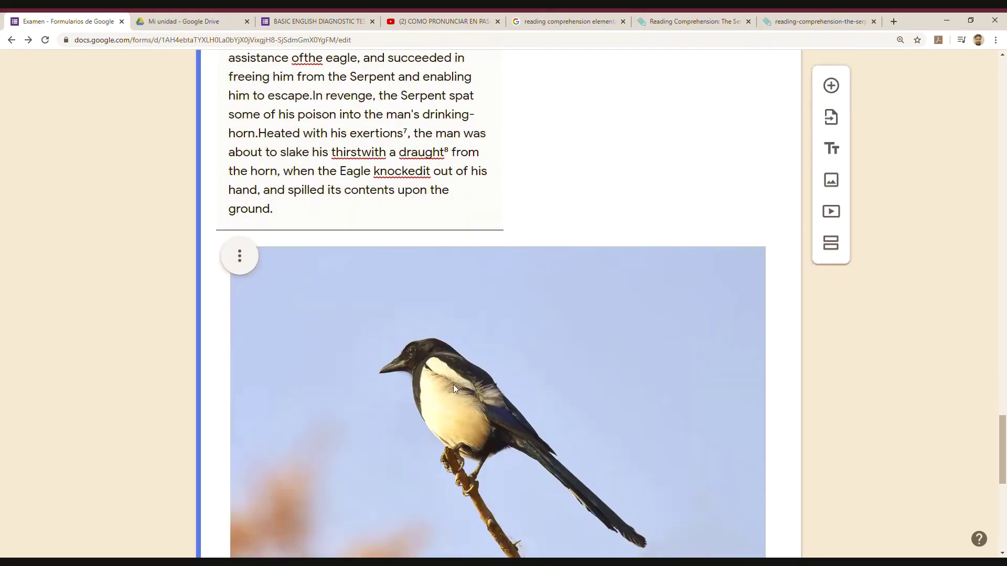
{"action": "scroll", "coordinate": [451, 385], "scroll_direction": "down", "scroll_amount": 5}
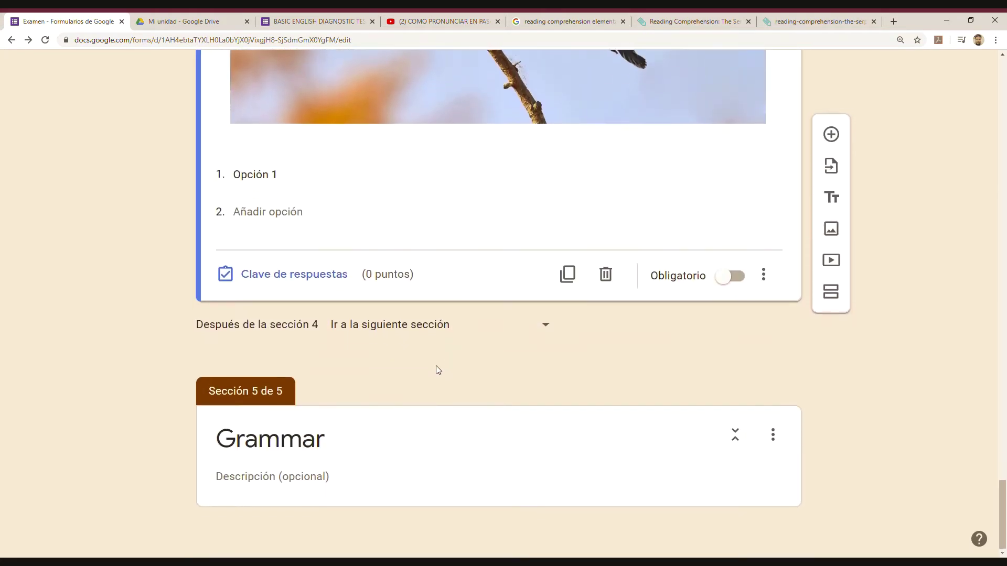
{"action": "left_click", "coordinate": [274, 175]}
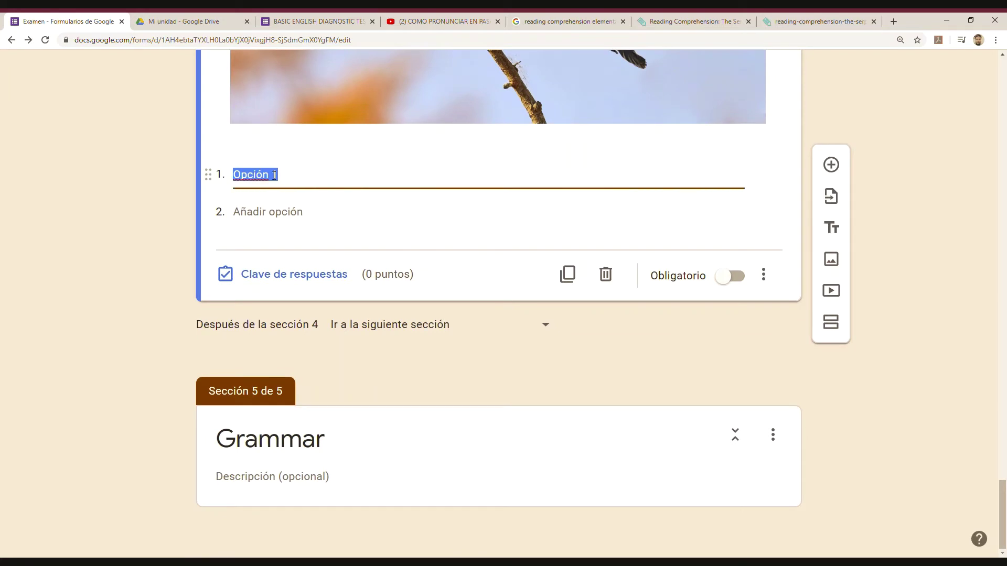
{"action": "type", "text": "The "}
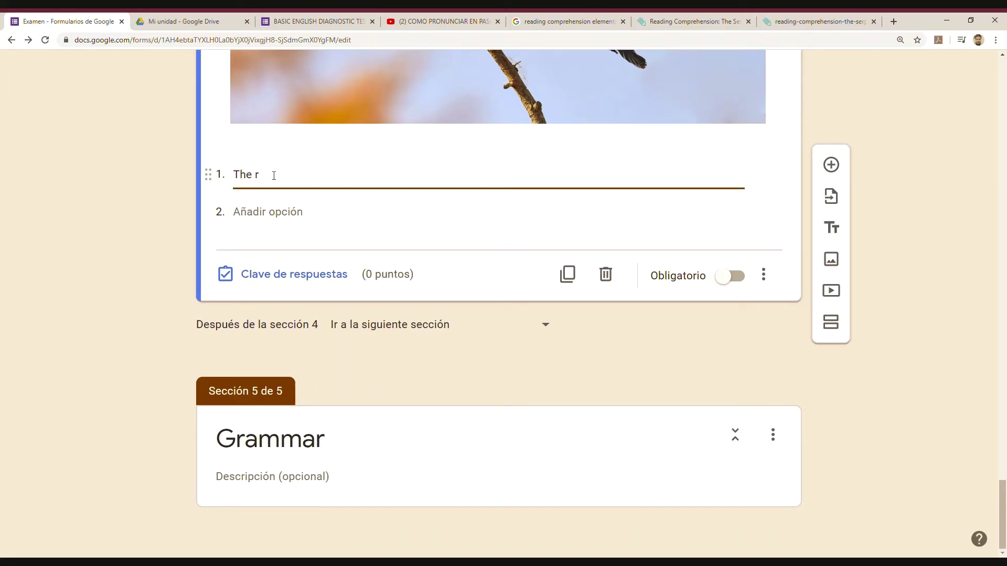
{"action": "type", "text": "reading is about a bird"}
- Copy the first option's text into a second option and change it to "The reading is about a lion"
{"action": "left_click_drag", "start_coordinate": [475, 185], "coordinate": [221, 181]}
{"action": "key", "text": "ctrl+c"}
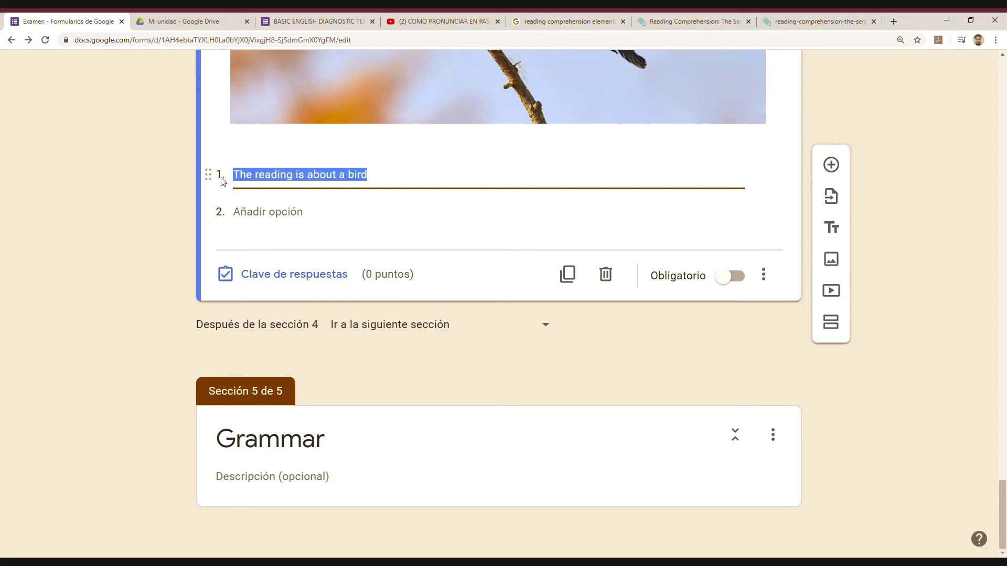
{"action": "left_click", "coordinate": [278, 215]}
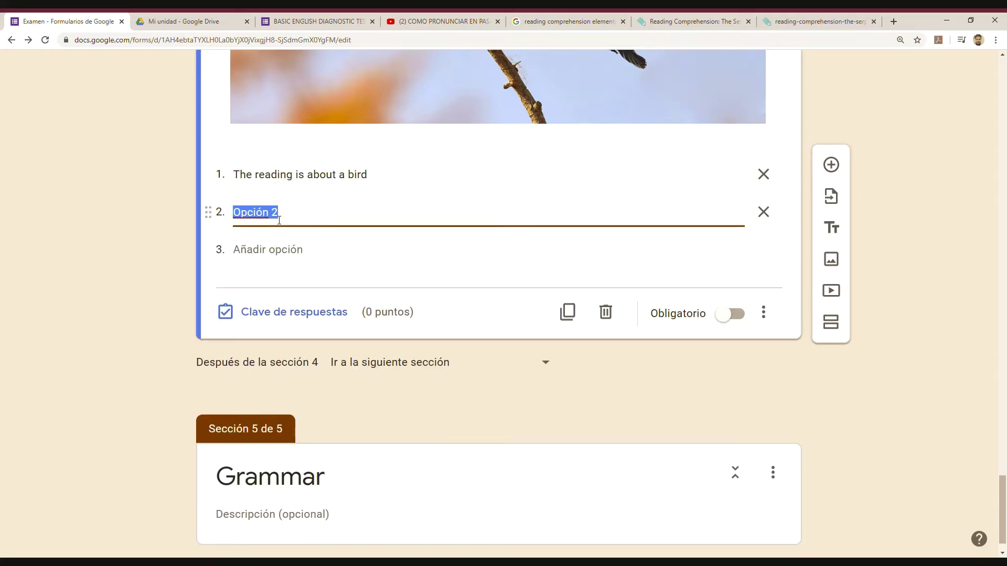
{"action": "key", "text": "ctrl+v"}
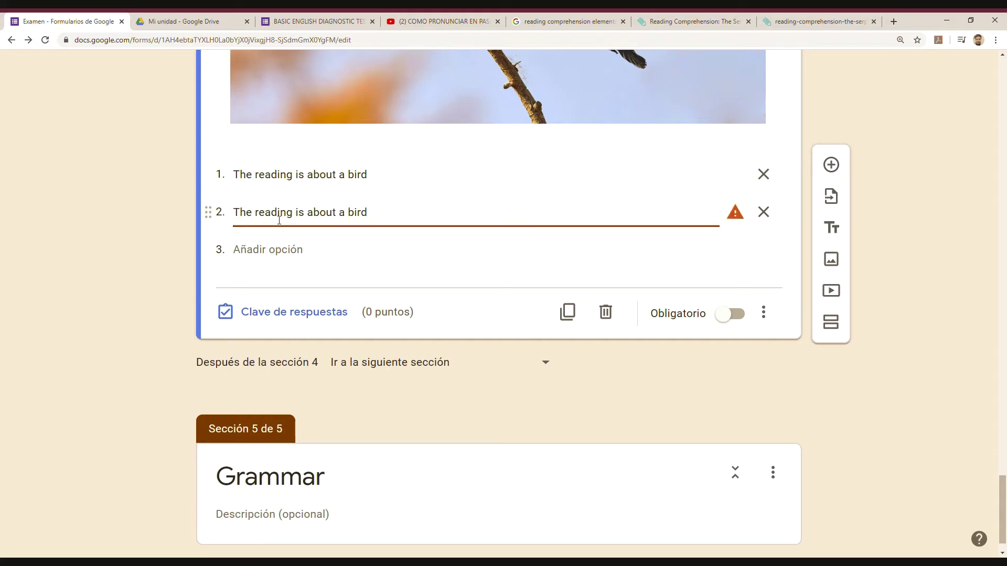
{"action": "key", "text": "BackSpace"}
{"action": "key", "text": "BackSpace"}
{"action": "key", "text": "BackSpace"}
{"action": "type", "text": "lion"}
- Add a third option from the copied text and change it to "The reading is about a dog"
{"action": "left_click", "coordinate": [260, 254]}
{"action": "key", "text": "ctrl+v"}
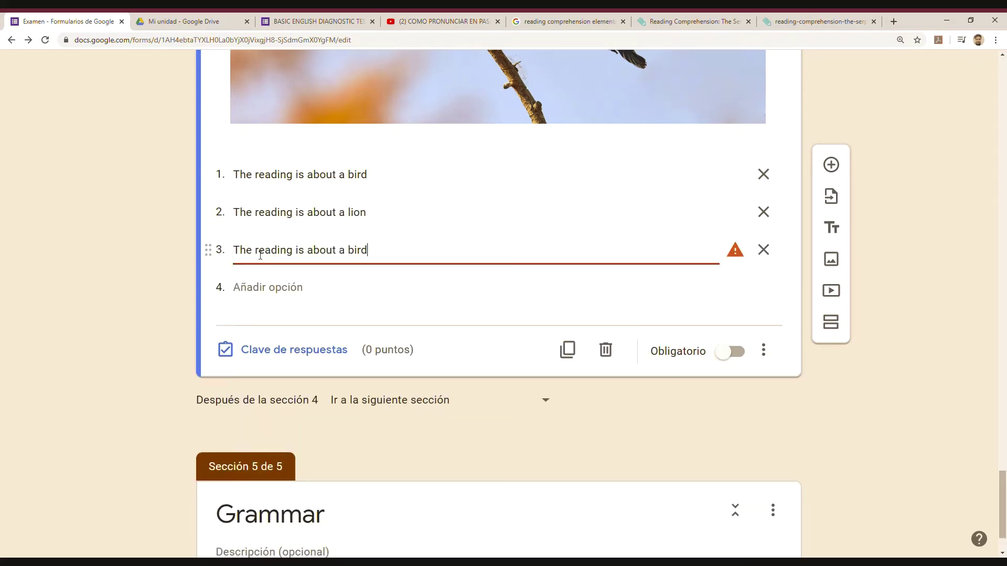
{"action": "key", "text": "BackSpace"}
{"action": "key", "text": "BackSpace"}
{"action": "key", "text": "BackSpace"}
{"action": "key", "text": "BackSpace"}
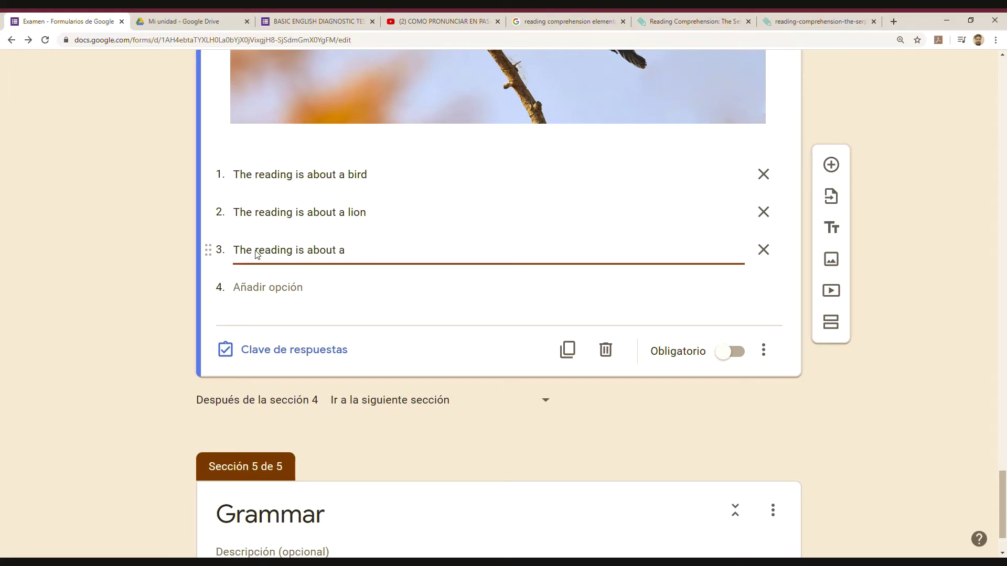
{"action": "type", "text": "dog"}
- Add a fourth option to the bird dropdown question and set its answer key to 2 points
{"action": "left_click", "coordinate": [266, 289]}
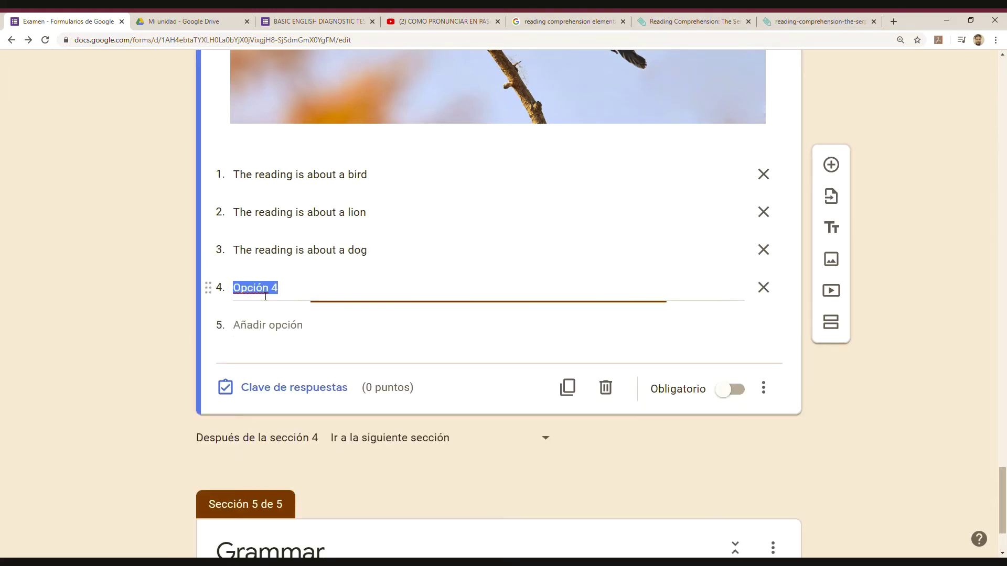
{"action": "key", "text": "ctrl+v"}
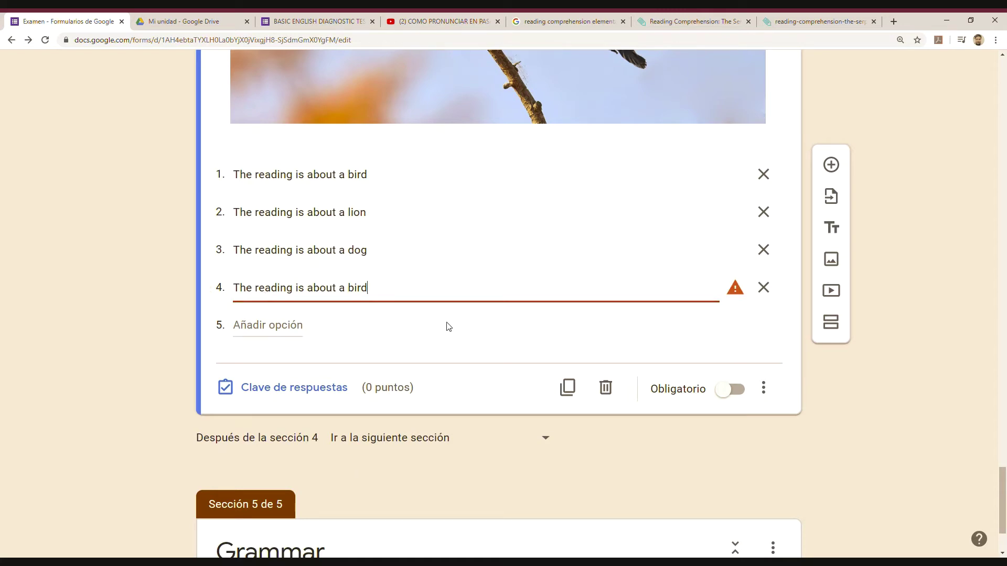
{"action": "left_click", "coordinate": [295, 387]}
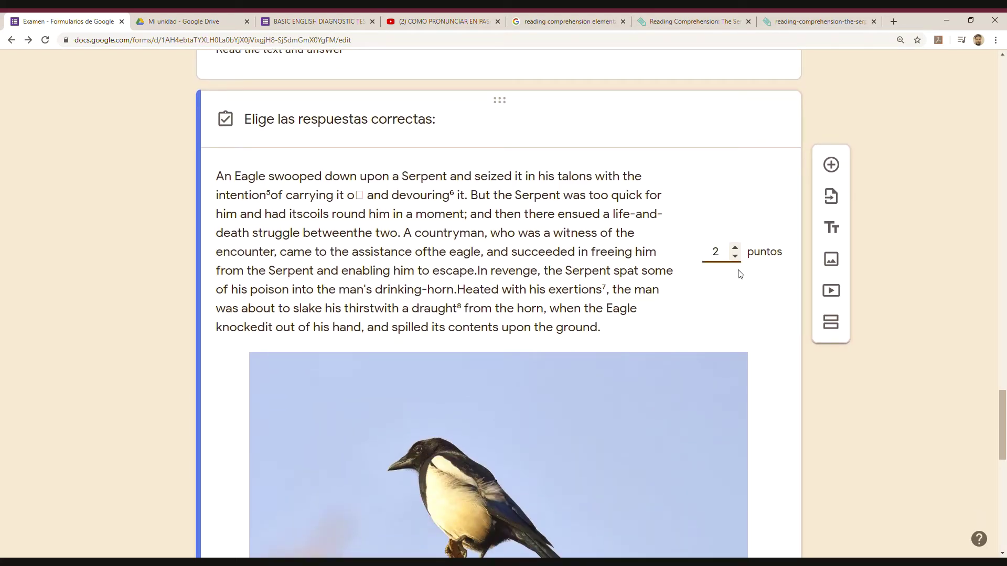
{"action": "scroll", "coordinate": [672, 364], "scroll_direction": "down", "scroll_amount": 6}
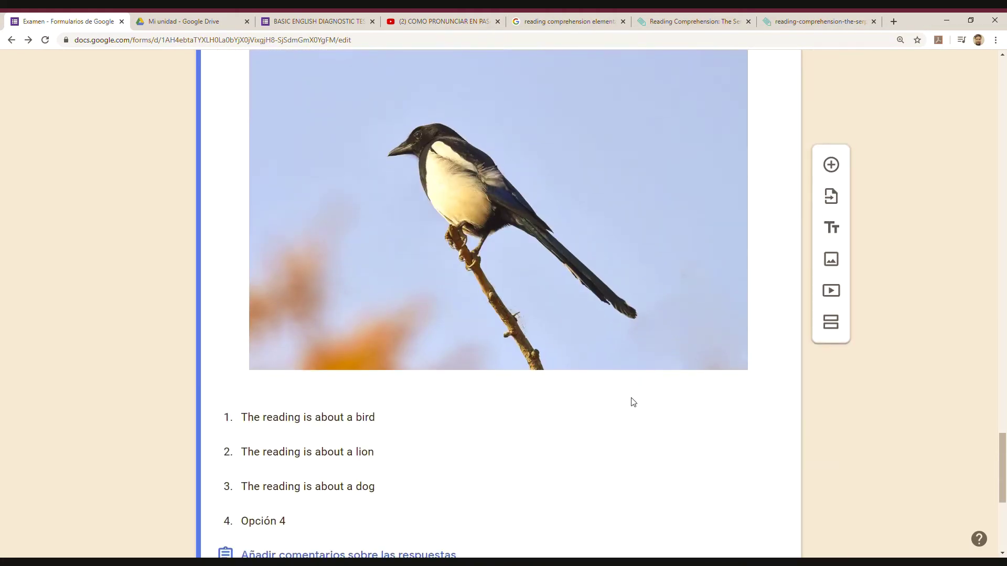
{"action": "scroll", "coordinate": [633, 402], "scroll_direction": "down", "scroll_amount": 2}
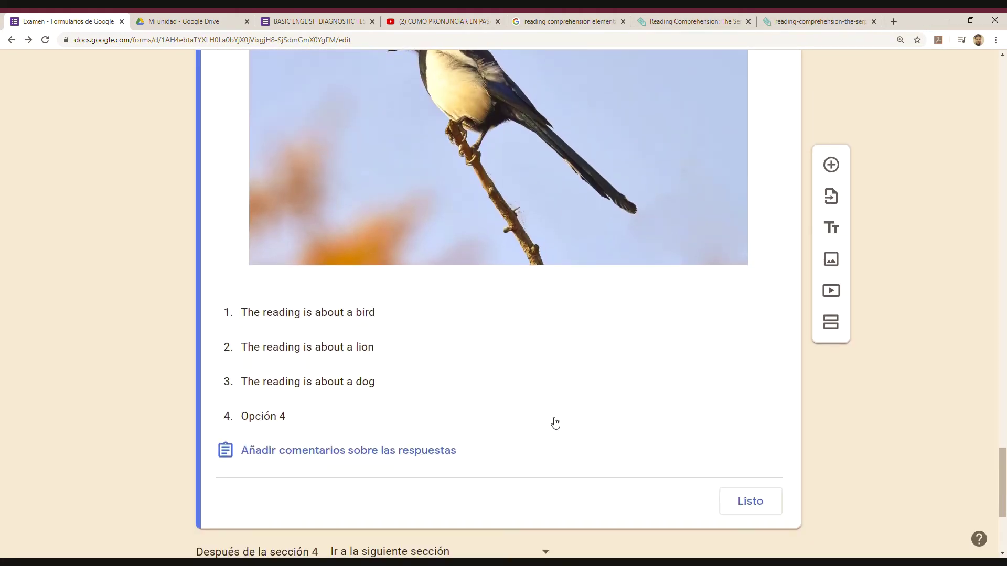
{"action": "scroll", "coordinate": [555, 423], "scroll_direction": "up", "scroll_amount": 6}
{"action": "scroll", "coordinate": [550, 417], "scroll_direction": "down", "scroll_amount": 7}
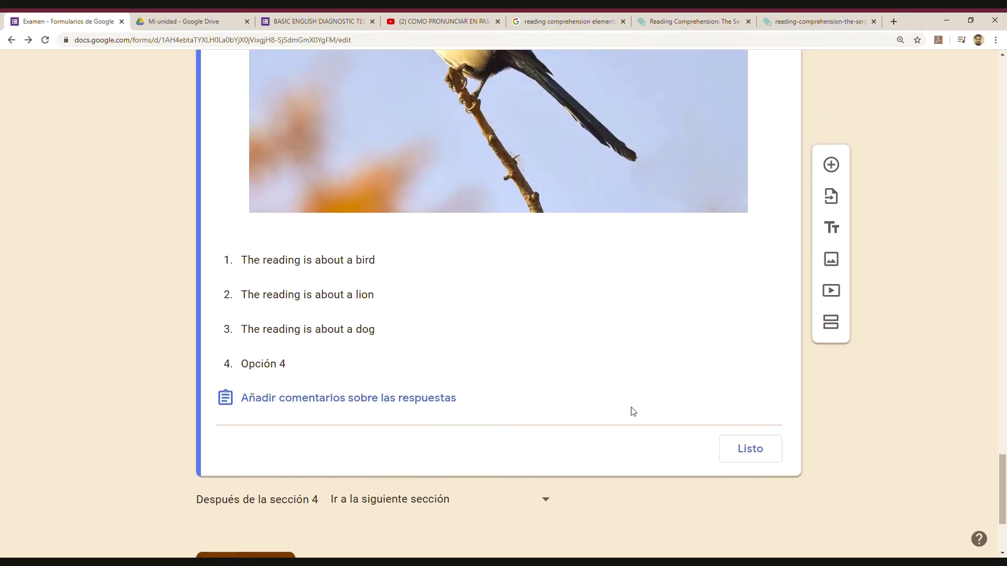
{"action": "left_click", "coordinate": [745, 451]}
- Preview the form and advance past the Personal Information, listening and Writing sections to the Reading section
{"action": "scroll", "coordinate": [614, 436], "scroll_direction": "down", "scroll_amount": 6}
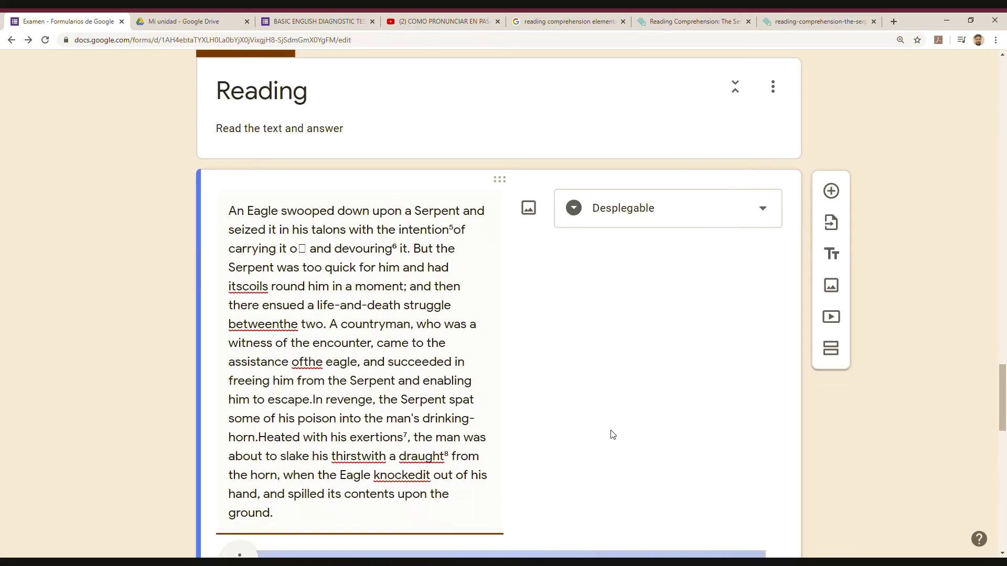
{"action": "scroll", "coordinate": [611, 430], "scroll_direction": "down", "scroll_amount": 9}
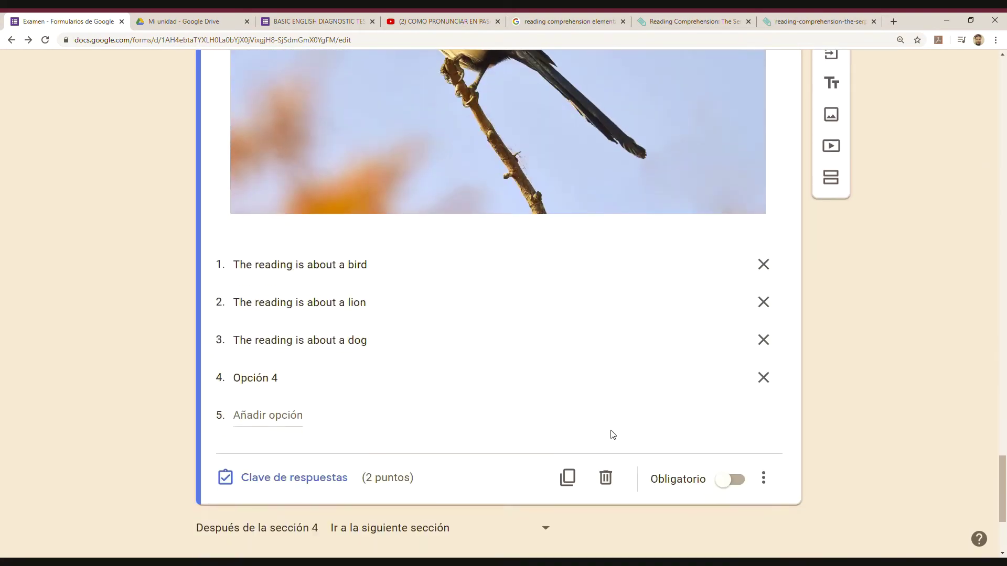
{"action": "scroll", "coordinate": [607, 380], "scroll_direction": "up", "scroll_amount": 3}
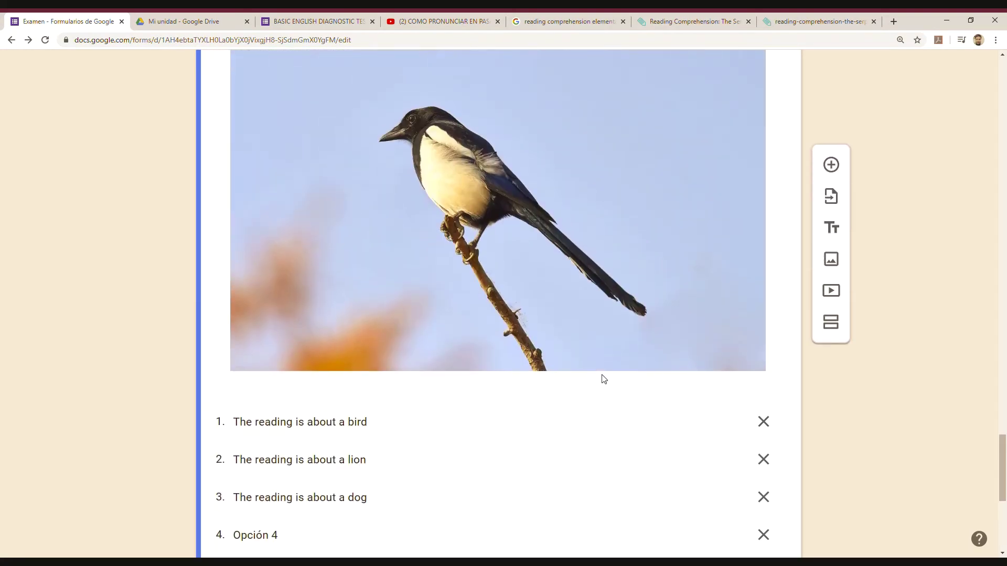
{"action": "scroll", "coordinate": [602, 378], "scroll_direction": "up", "scroll_amount": 3}
{"action": "scroll", "coordinate": [602, 373], "scroll_direction": "up", "scroll_amount": 20}
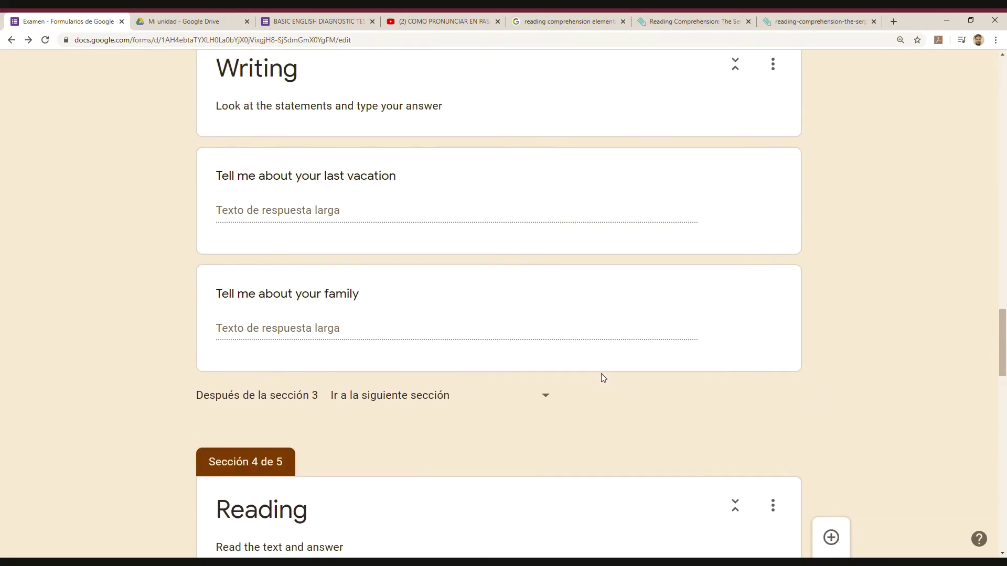
{"action": "scroll", "coordinate": [602, 377], "scroll_direction": "up", "scroll_amount": 15}
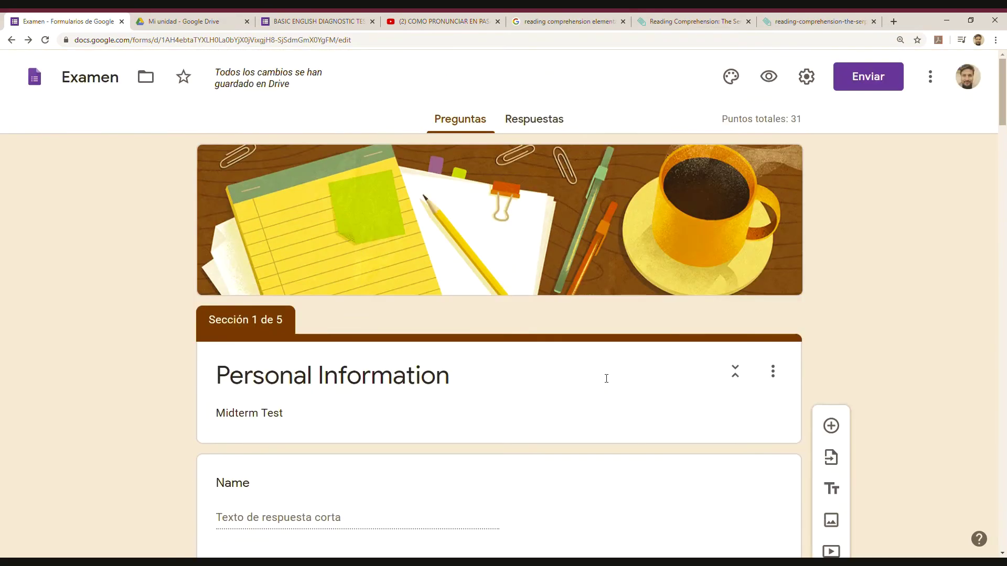
{"action": "left_click", "coordinate": [768, 77]}
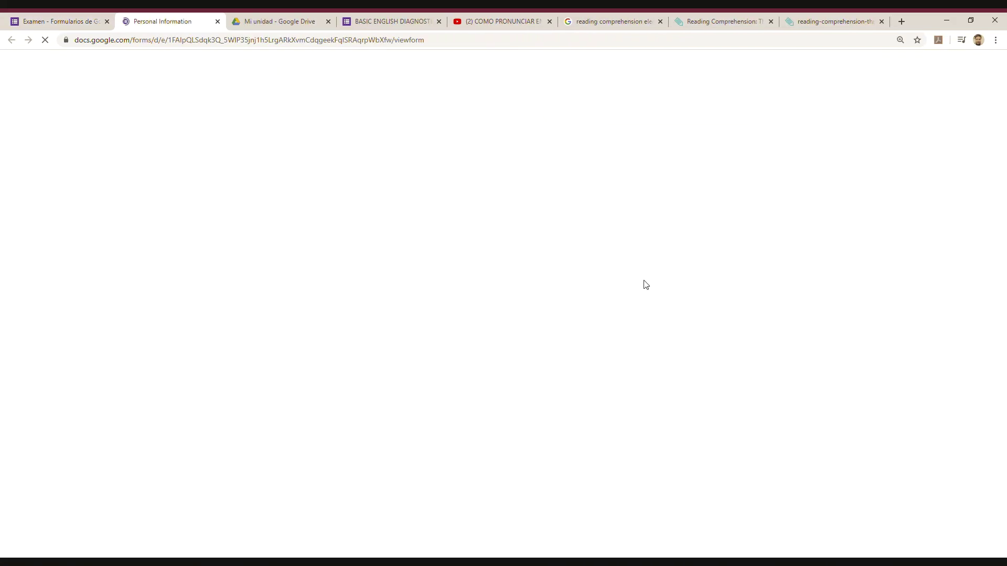
{"action": "scroll", "coordinate": [535, 312], "scroll_direction": "down", "scroll_amount": 3}
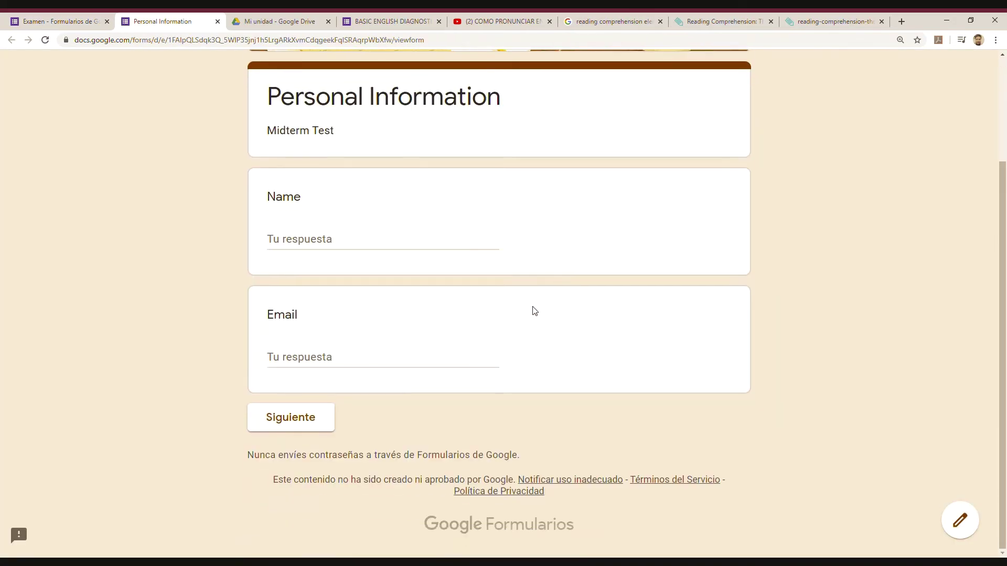
{"action": "left_click", "coordinate": [321, 418]}
{"action": "scroll", "coordinate": [506, 388], "scroll_direction": "down", "scroll_amount": 12}
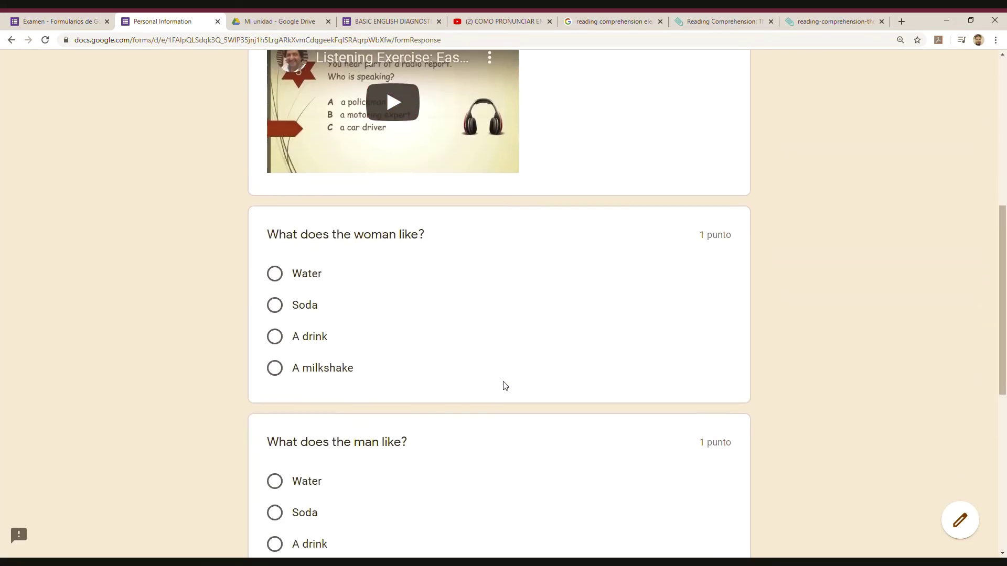
{"action": "left_click", "coordinate": [373, 418]}
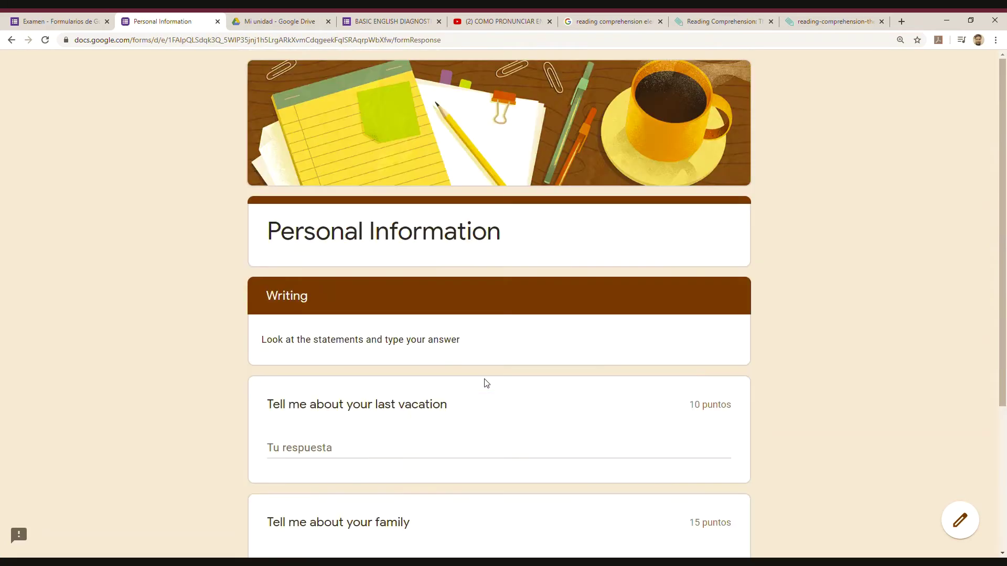
{"action": "scroll", "coordinate": [483, 382], "scroll_direction": "down", "scroll_amount": 4}
{"action": "left_click", "coordinate": [371, 424]}
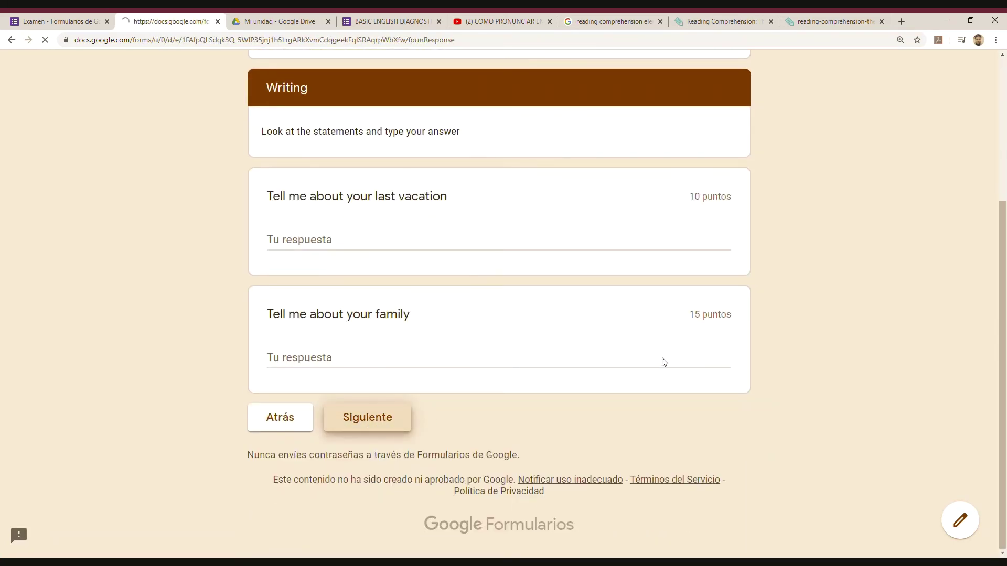
- Examine the fable text, bird picture and dropdown choices in the previewed Reading section
{"action": "scroll", "coordinate": [758, 329], "scroll_direction": "down", "scroll_amount": 3}
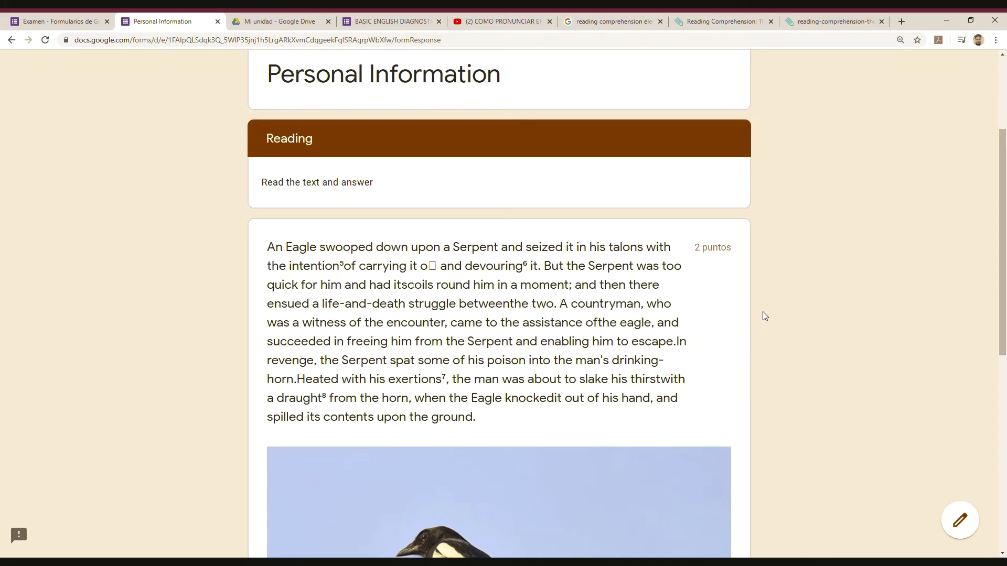
{"action": "scroll", "coordinate": [785, 358], "scroll_direction": "down", "scroll_amount": 3}
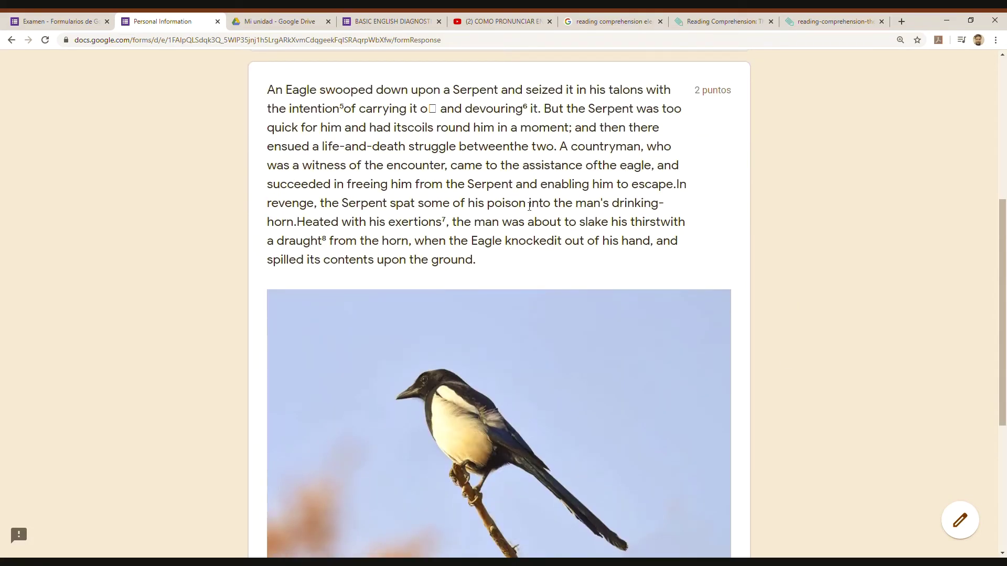
{"action": "scroll", "coordinate": [763, 294], "scroll_direction": "down", "scroll_amount": 4}
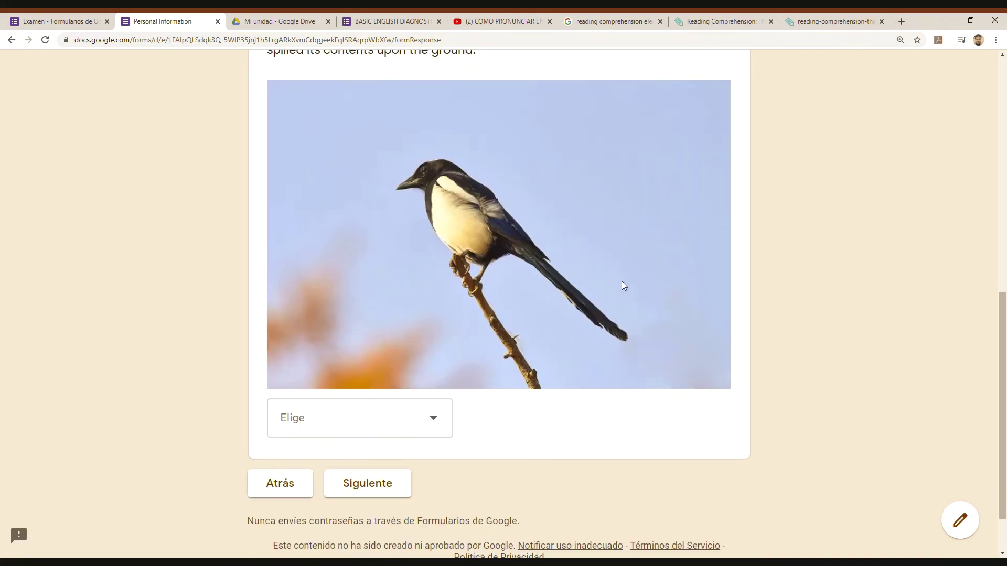
{"action": "left_click", "coordinate": [433, 418]}
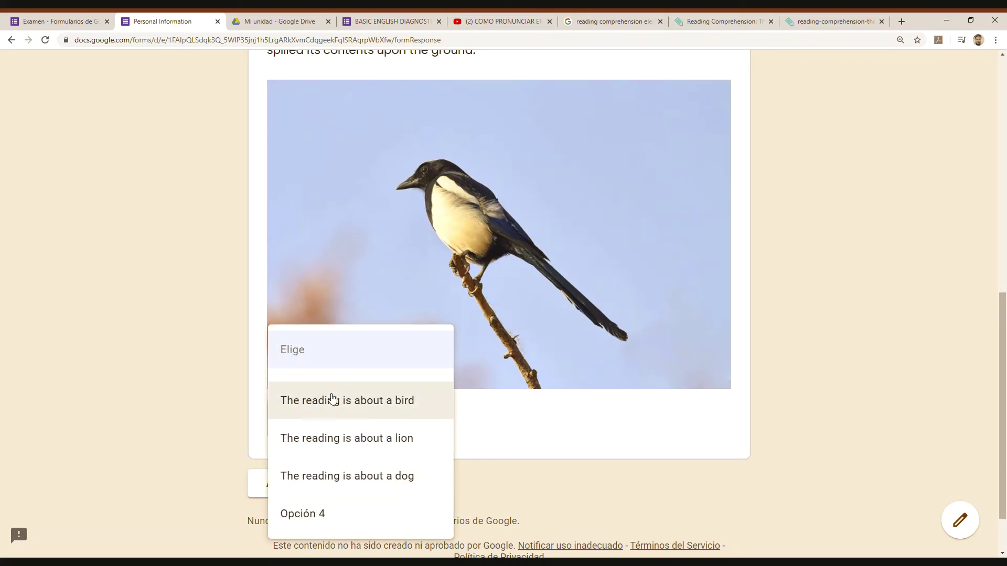
{"action": "left_click", "coordinate": [764, 387]}
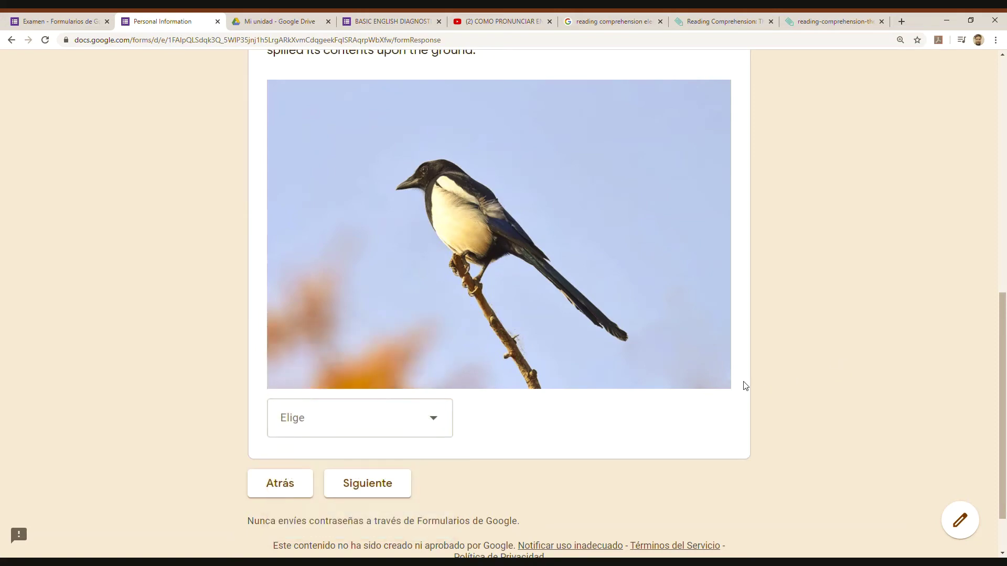
- Test the previewed dropdown by choosing "The reading is about a lion" and switching the answer to "The reading is about a dog"
{"action": "scroll", "coordinate": [745, 385], "scroll_direction": "up", "scroll_amount": 2}
{"action": "scroll", "coordinate": [745, 386], "scroll_direction": "up", "scroll_amount": 3}
{"action": "scroll", "coordinate": [734, 386], "scroll_direction": "down", "scroll_amount": 6}
{"action": "left_click", "coordinate": [422, 362]}
{"action": "left_click", "coordinate": [333, 438]}
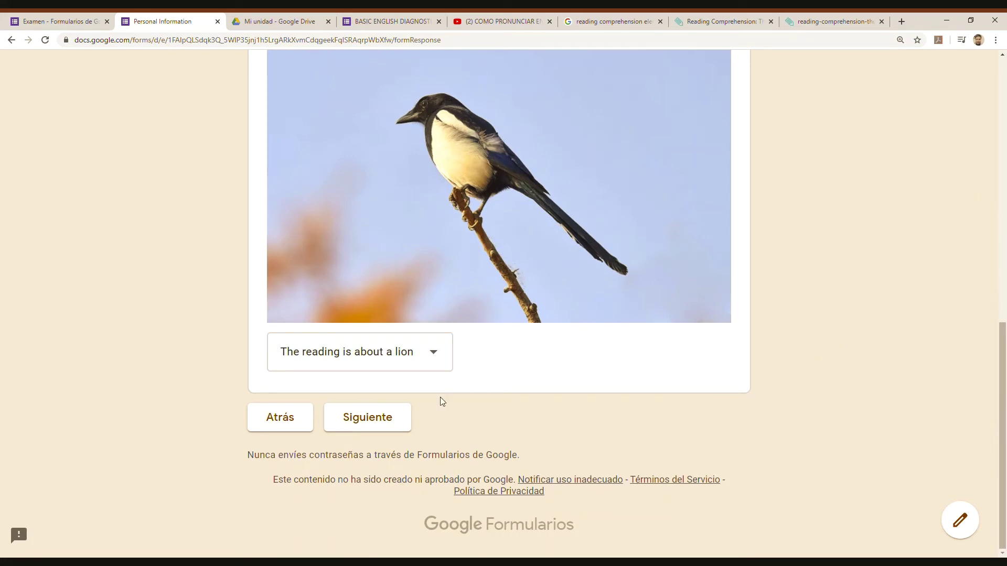
{"action": "left_click", "coordinate": [442, 356]}
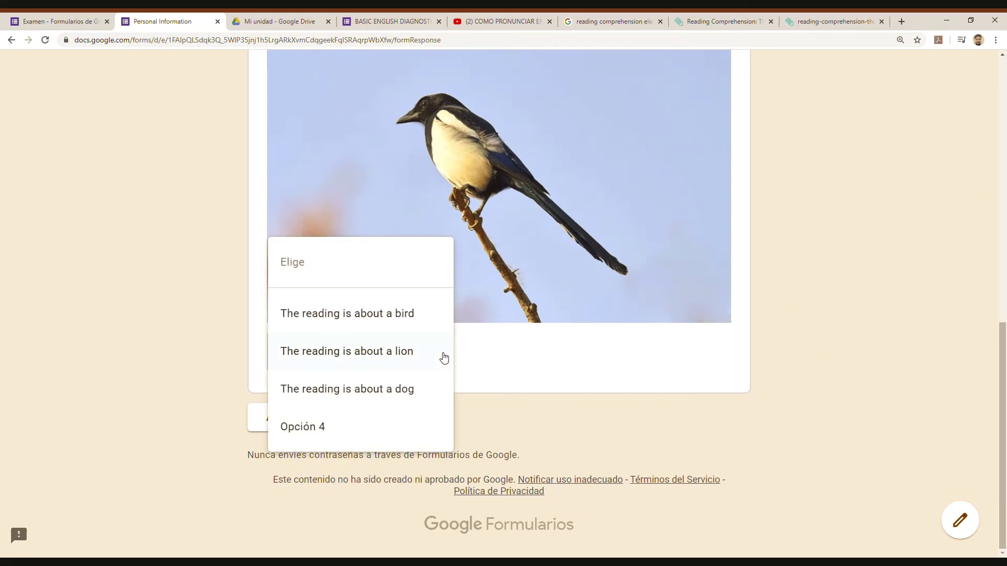
{"action": "left_click", "coordinate": [395, 389]}
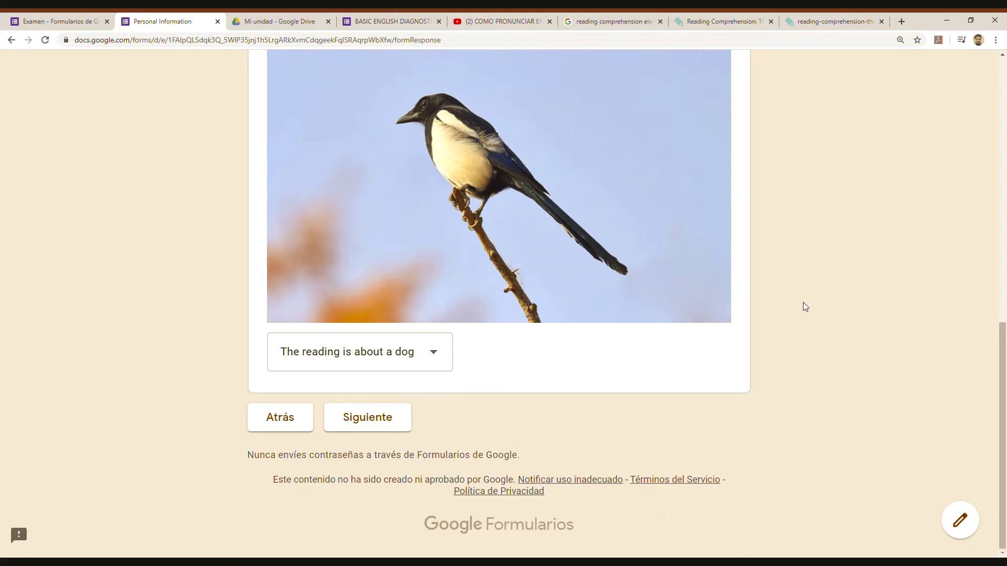
{"action": "scroll", "coordinate": [787, 388], "scroll_direction": "up", "scroll_amount": 4}
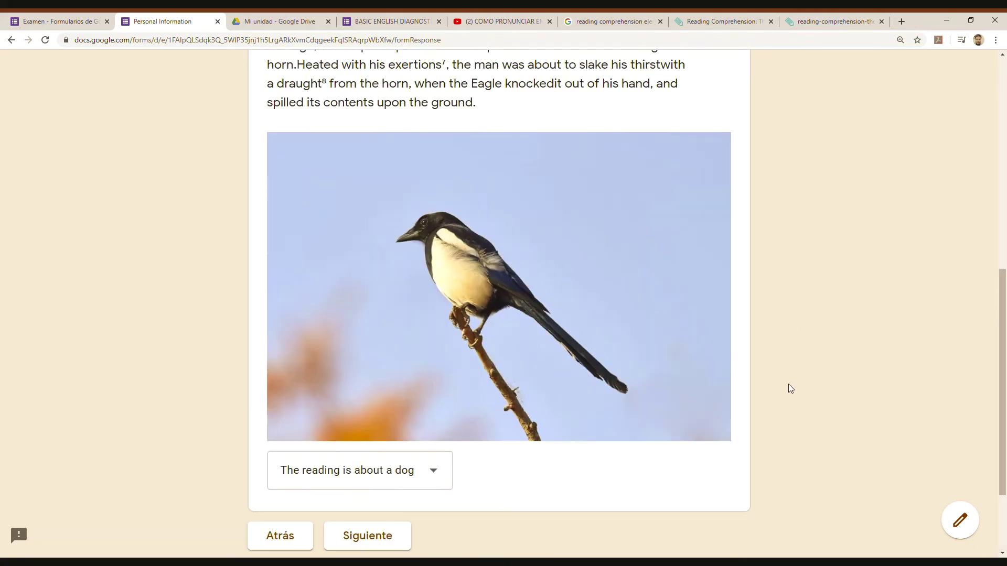
- Return to the form editor and add a Casillas (checkbox) question titled "According to the reading" below the bird question
{"action": "left_click", "coordinate": [58, 21]}
{"action": "scroll", "coordinate": [603, 446], "scroll_direction": "down", "scroll_amount": 10}
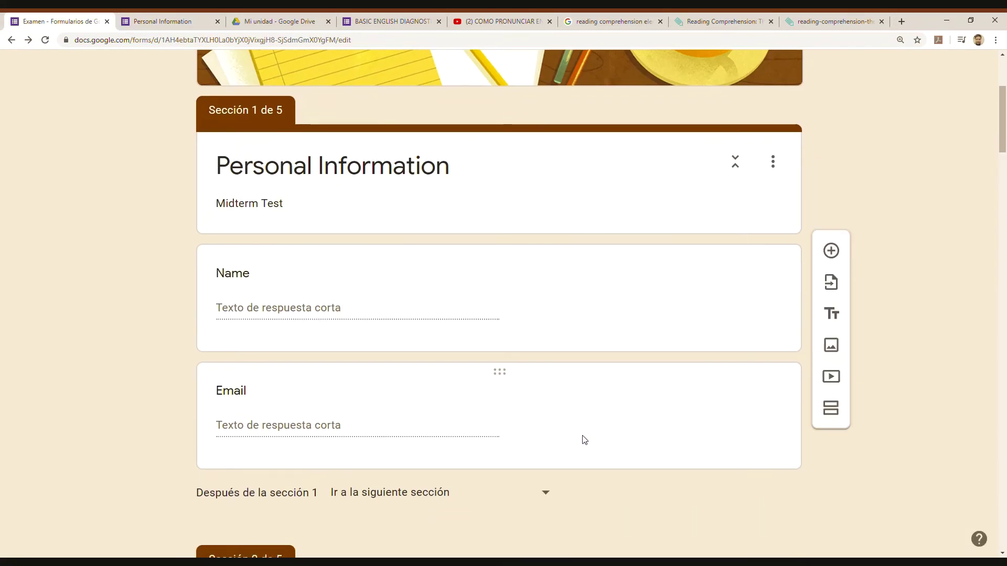
{"action": "scroll", "coordinate": [583, 440], "scroll_direction": "down", "scroll_amount": 20}
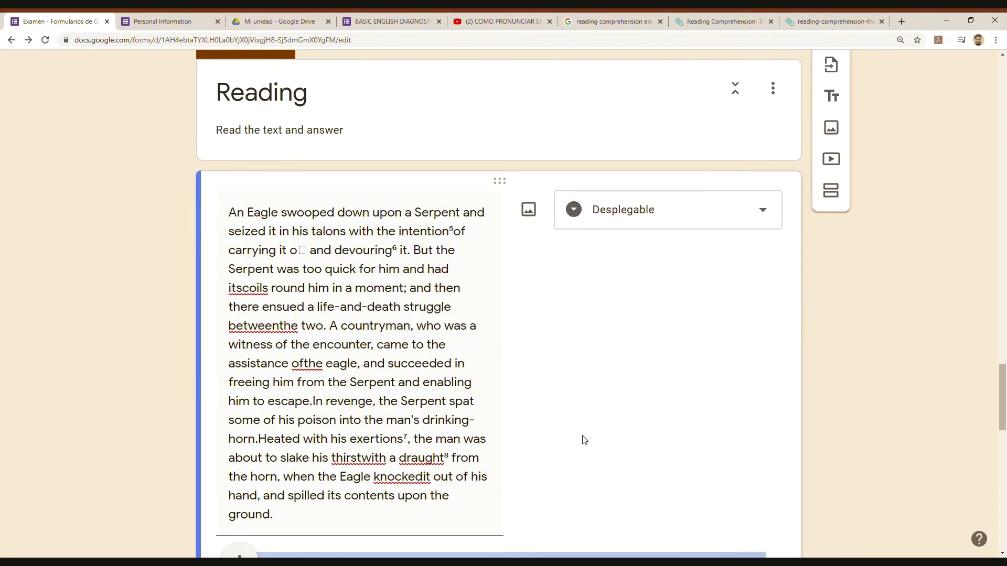
{"action": "scroll", "coordinate": [584, 439], "scroll_direction": "down", "scroll_amount": 5}
{"action": "scroll", "coordinate": [587, 441], "scroll_direction": "down", "scroll_amount": 1}
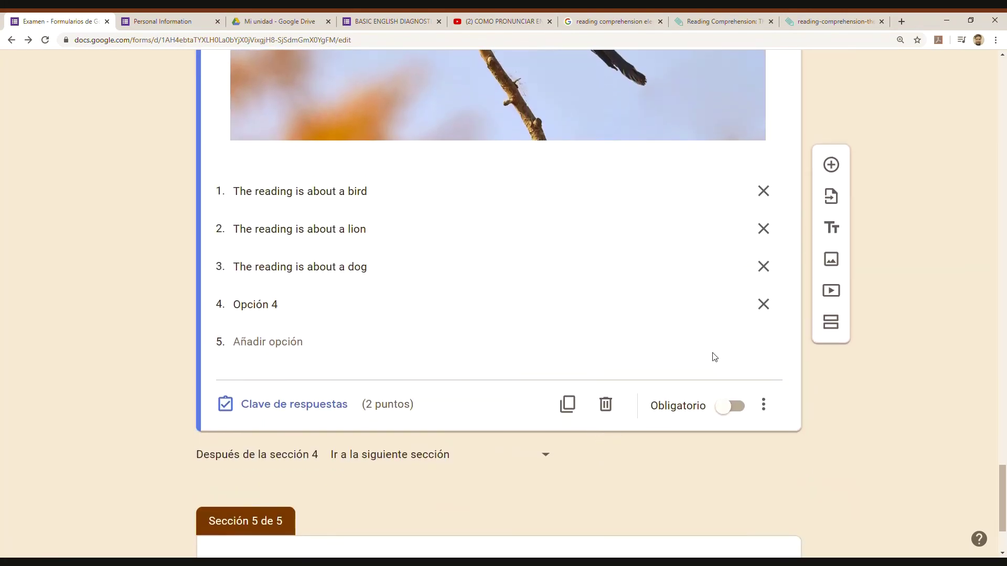
{"action": "left_click", "coordinate": [831, 164]}
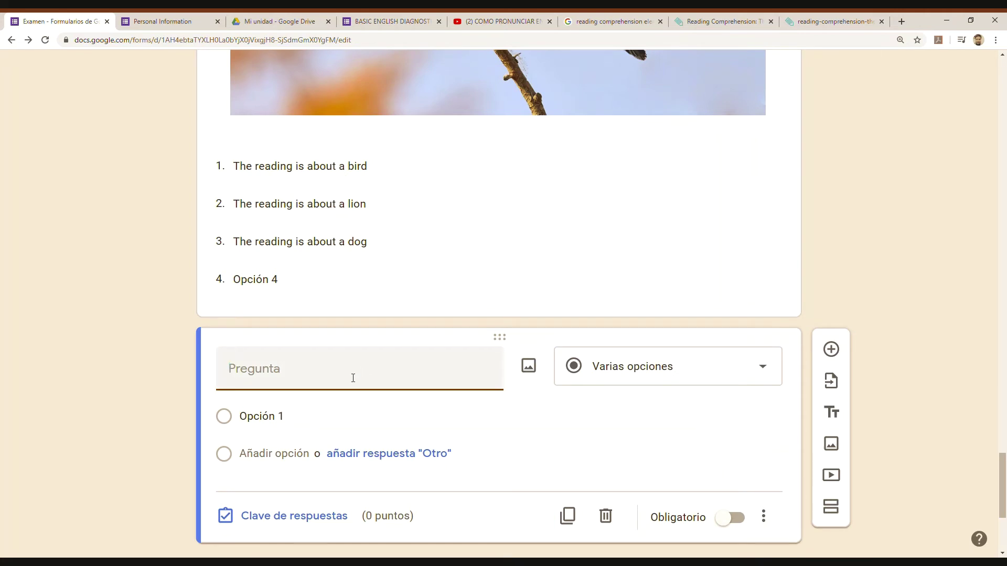
{"action": "type", "text": "According to the reading"}
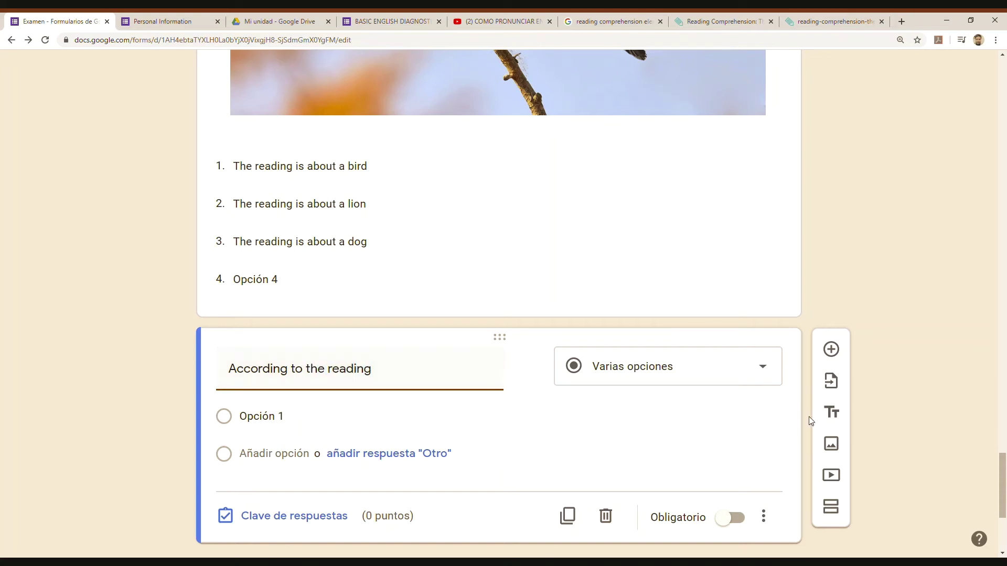
{"action": "left_click", "coordinate": [761, 373]}
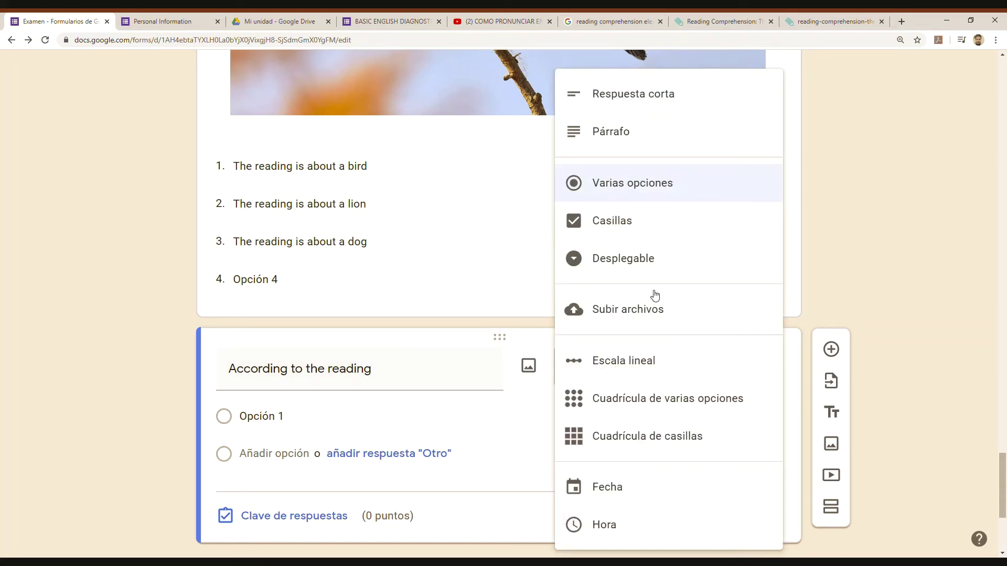
{"action": "left_click", "coordinate": [637, 229]}
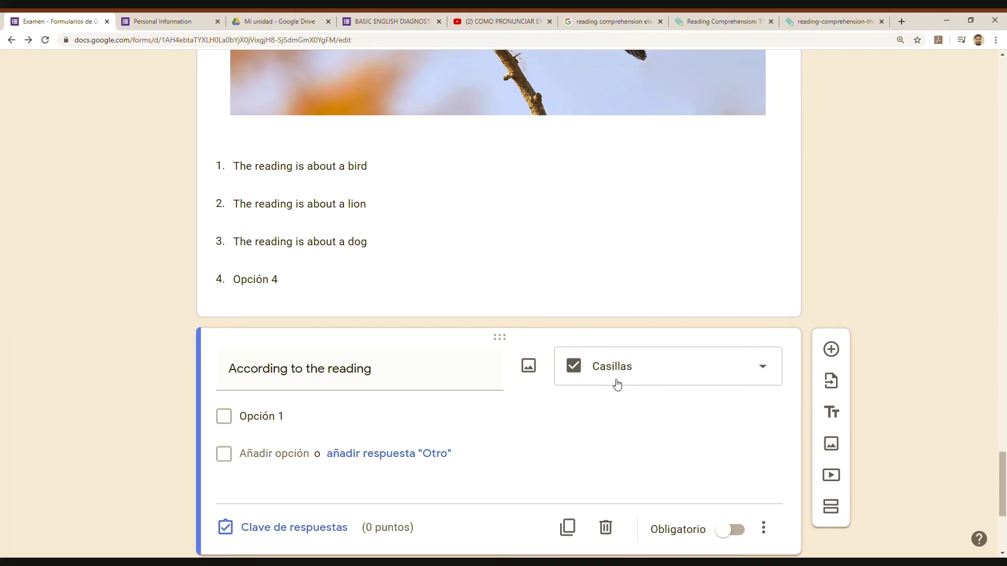
- Fill the "According to the reading" checkbox question with the options "The bird is dead", "The bird flies" and "The bird lives in Australia"
{"action": "scroll", "coordinate": [386, 353], "scroll_direction": "down", "scroll_amount": 2}
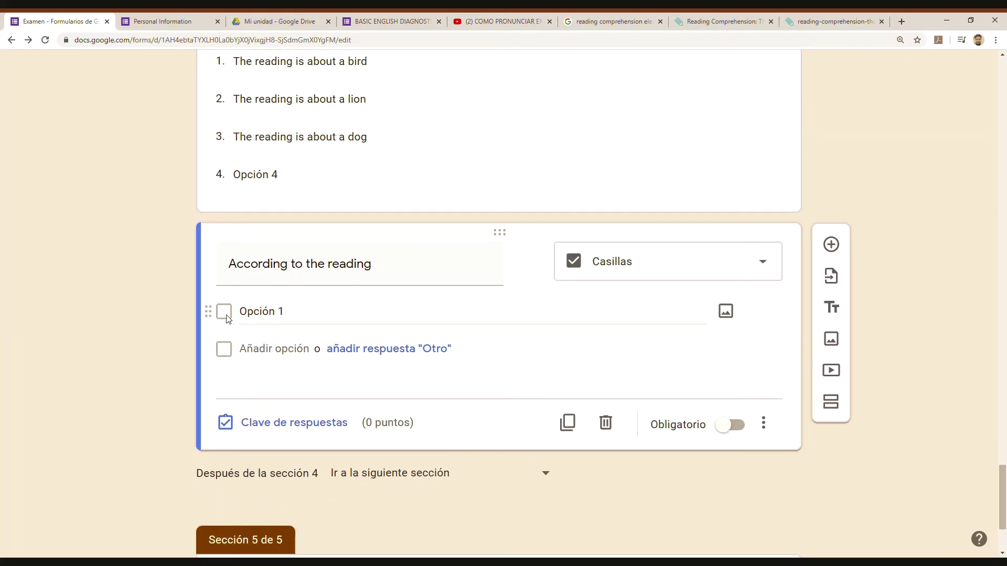
{"action": "left_click", "coordinate": [266, 316]}
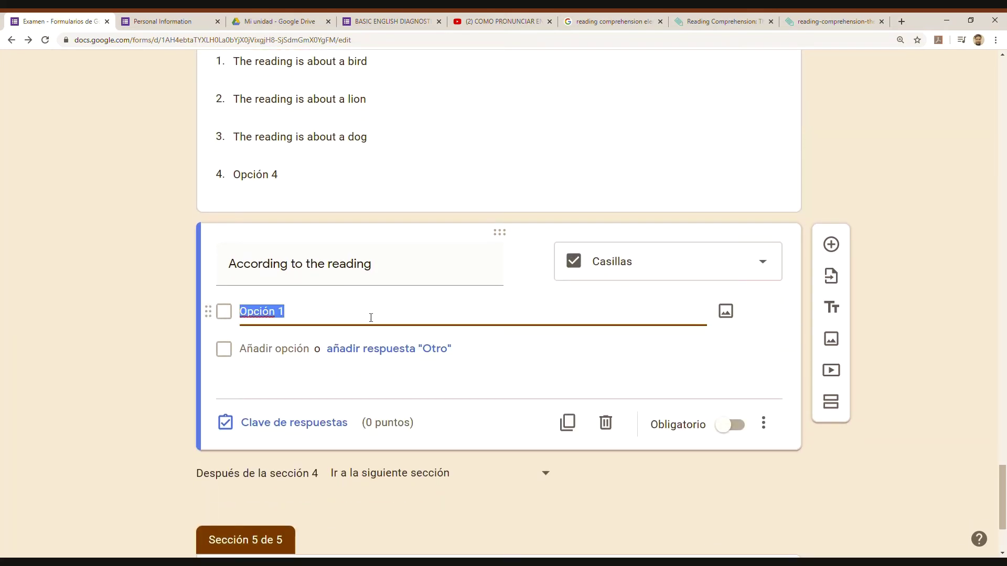
{"action": "type", "text": "Th"}
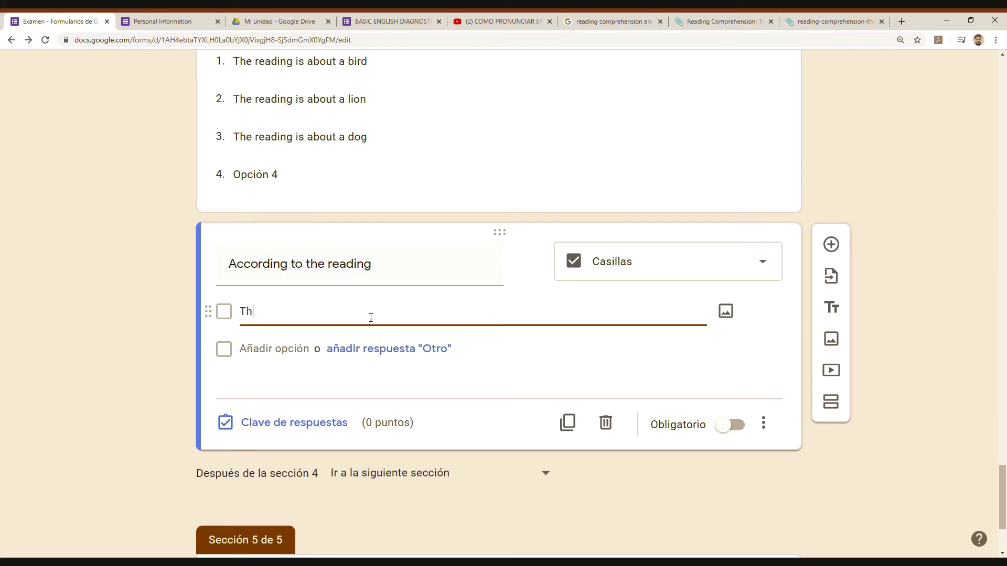
{"action": "type", "text": "e bird is dead"}
{"action": "left_click", "coordinate": [279, 349]}
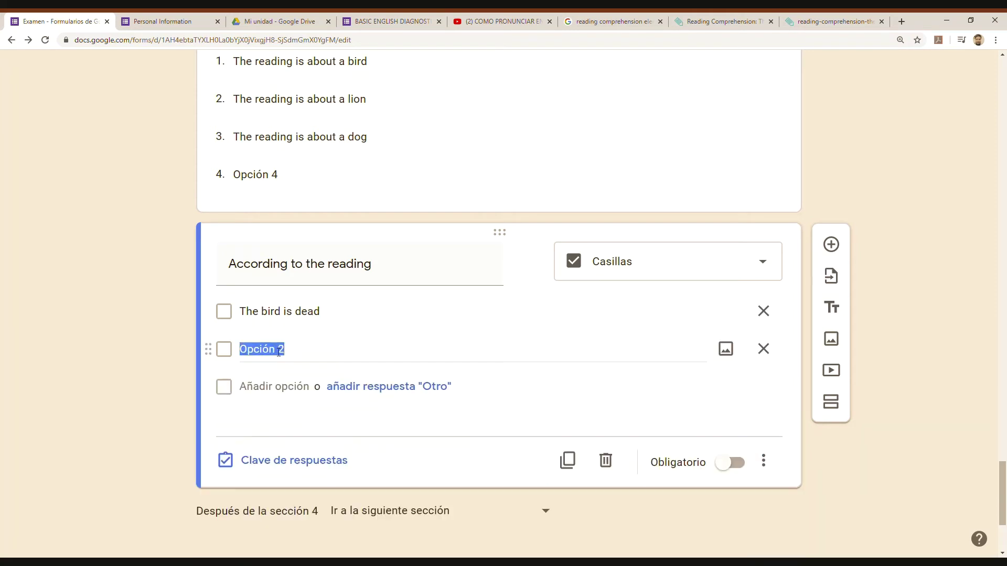
{"action": "type", "text": "The"}
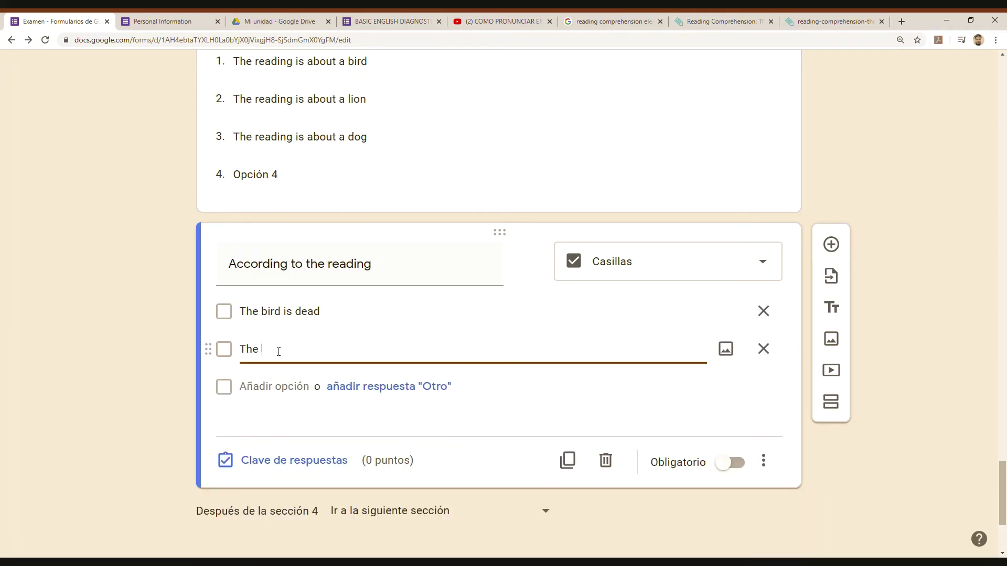
{"action": "type", "text": " bird flies"}
{"action": "left_click", "coordinate": [279, 387]}
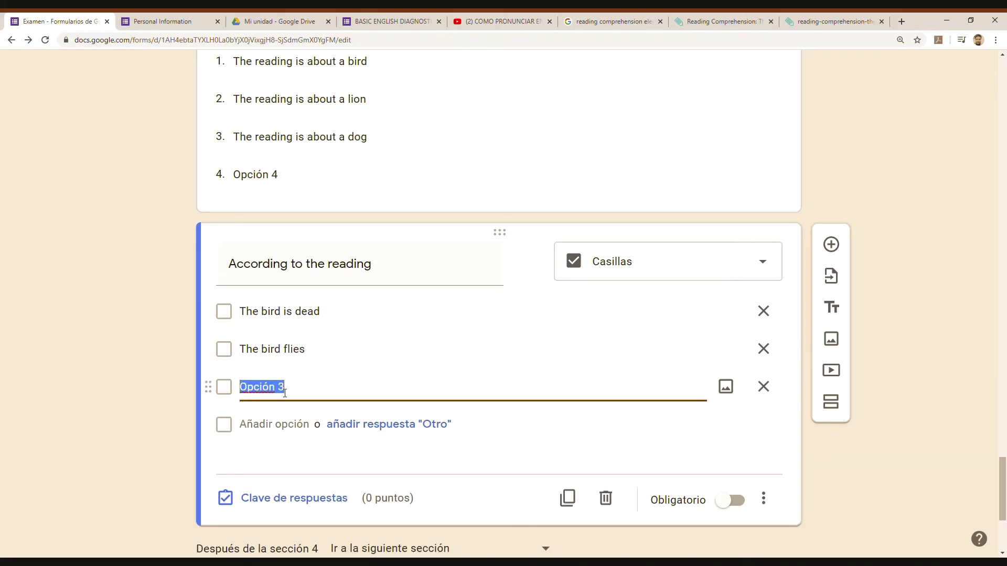
{"action": "type", "text": "The bird"}
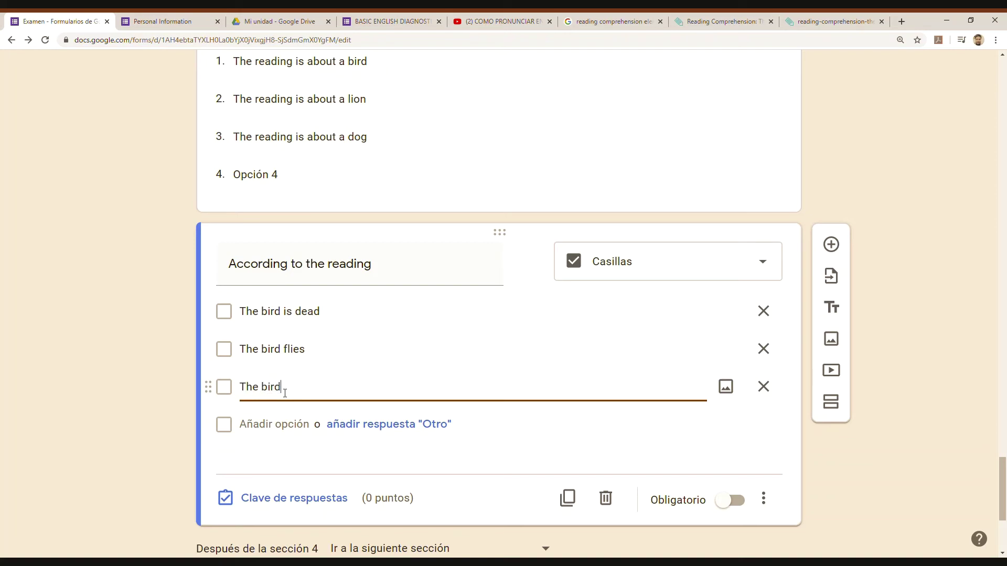
{"action": "type", "text": " lives in Australia"}
- Set the checkbox question's answer key to 1 point with "The bird lives in Australia" as the correct answer
{"action": "left_click", "coordinate": [288, 502]}
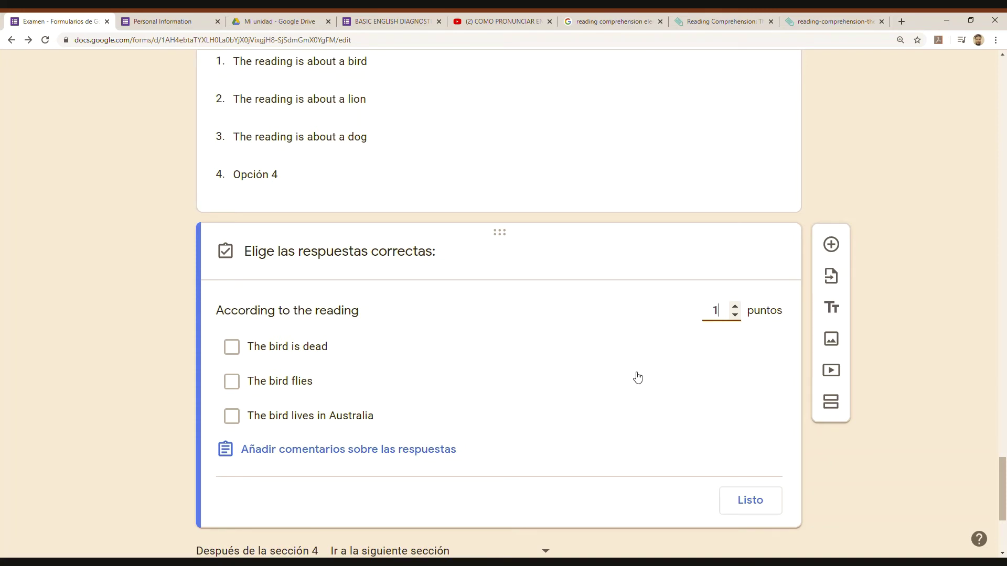
{"action": "type", "text": "1"}
{"action": "left_click", "coordinate": [303, 420]}
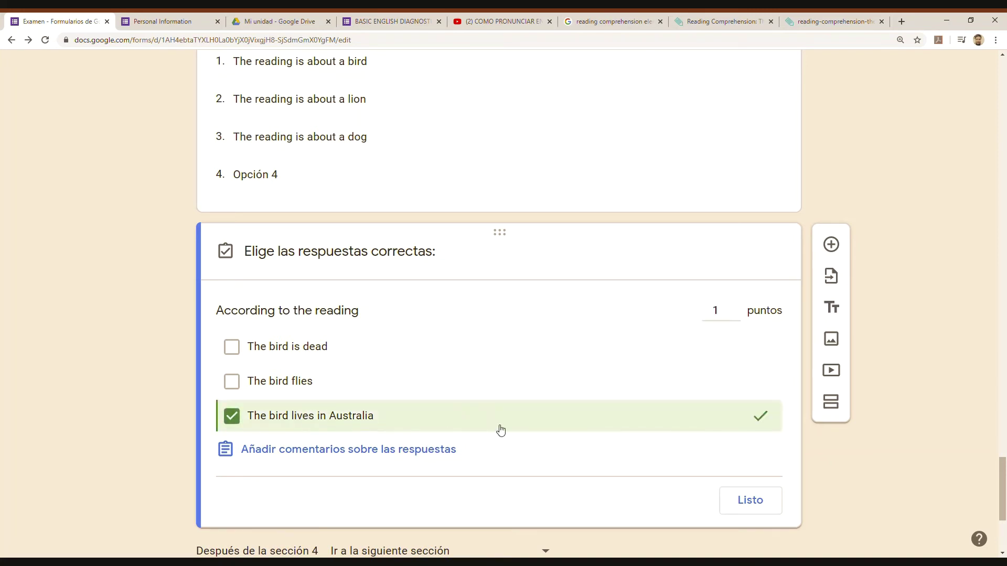
{"action": "left_click", "coordinate": [768, 508]}
- Preview the updated form and advance through the Personal Information, Listening and Writing sections to Reading
{"action": "scroll", "coordinate": [619, 414], "scroll_direction": "up", "scroll_amount": 7}
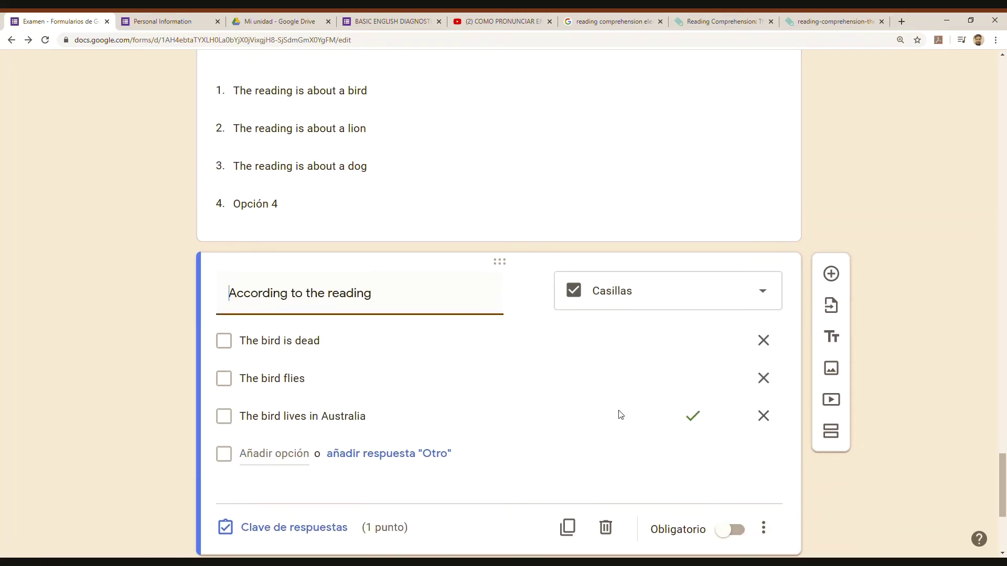
{"action": "scroll", "coordinate": [620, 415], "scroll_direction": "up", "scroll_amount": 20}
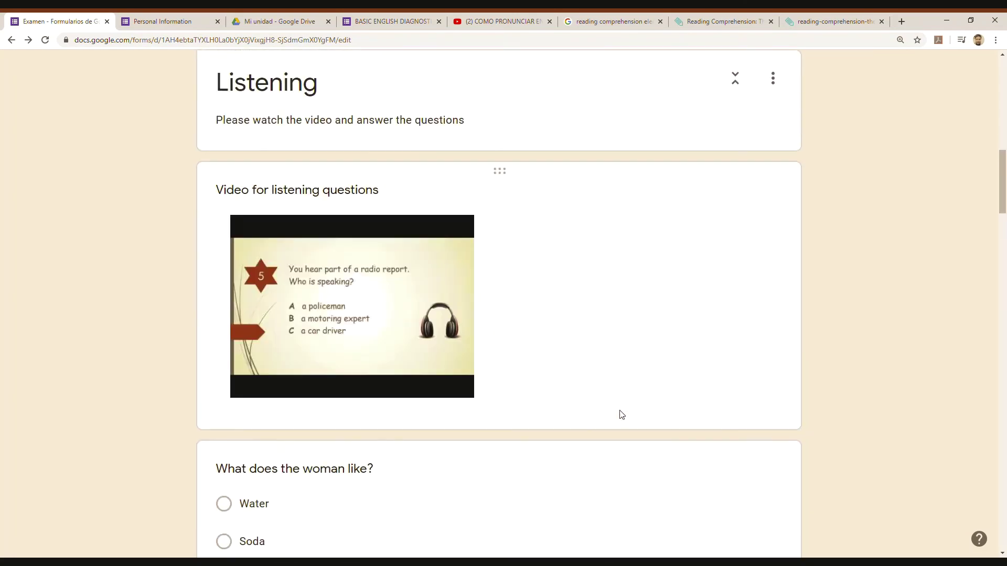
{"action": "scroll", "coordinate": [625, 416], "scroll_direction": "up", "scroll_amount": 1}
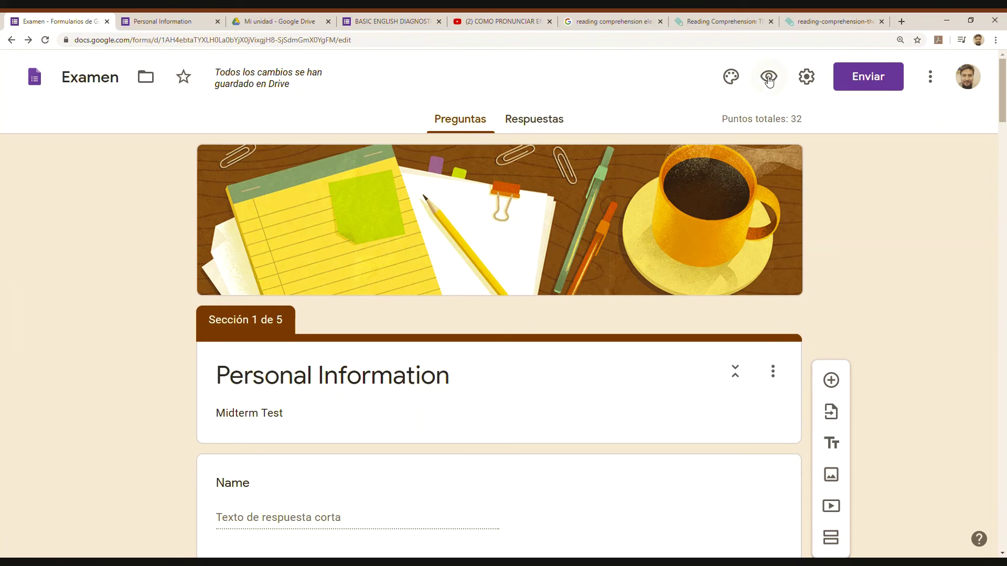
{"action": "left_click", "coordinate": [766, 74]}
{"action": "scroll", "coordinate": [420, 344], "scroll_direction": "down", "scroll_amount": 3}
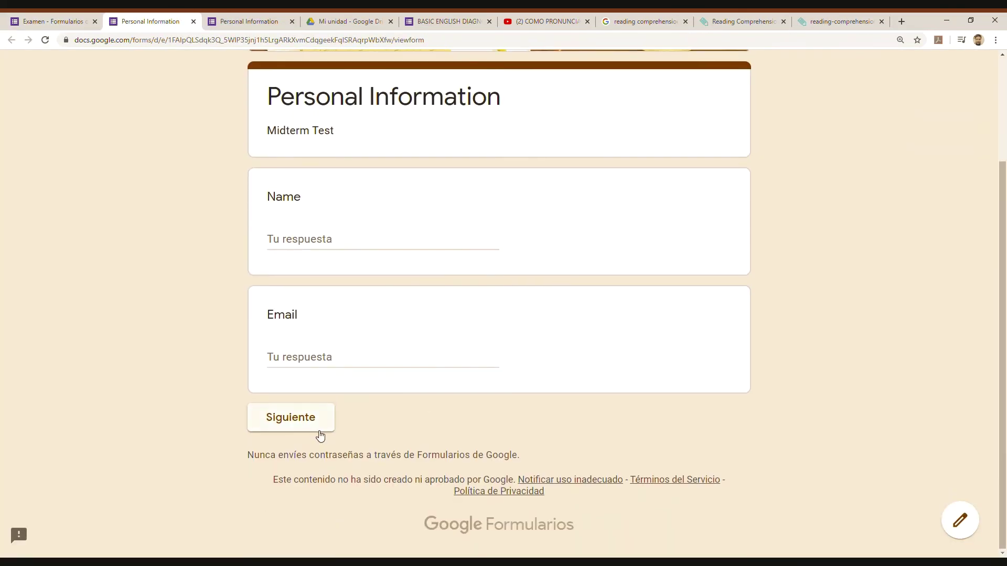
{"action": "scroll", "coordinate": [351, 445], "scroll_direction": "down", "scroll_amount": 15}
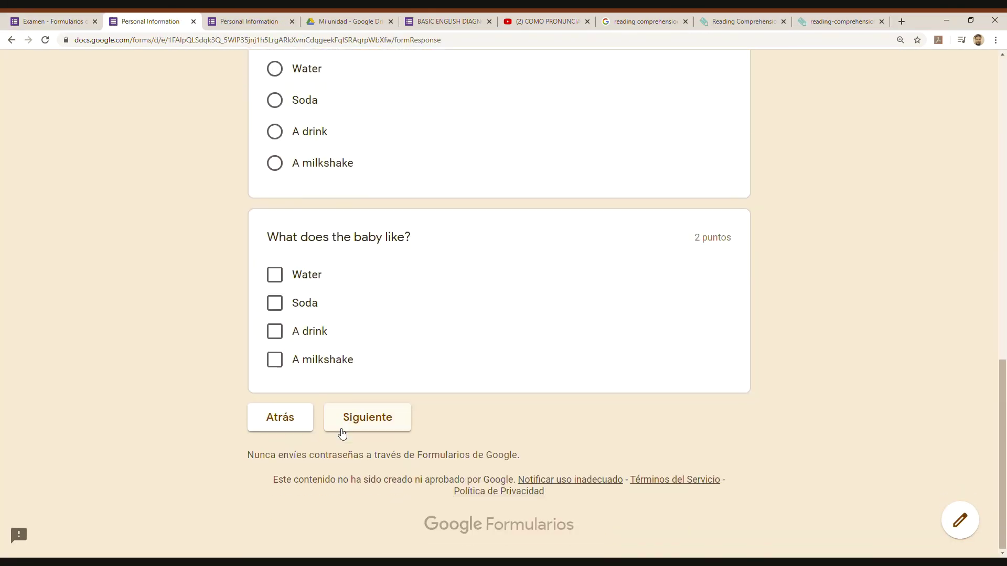
{"action": "left_click", "coordinate": [379, 419]}
{"action": "scroll", "coordinate": [406, 417], "scroll_direction": "down", "scroll_amount": 4}
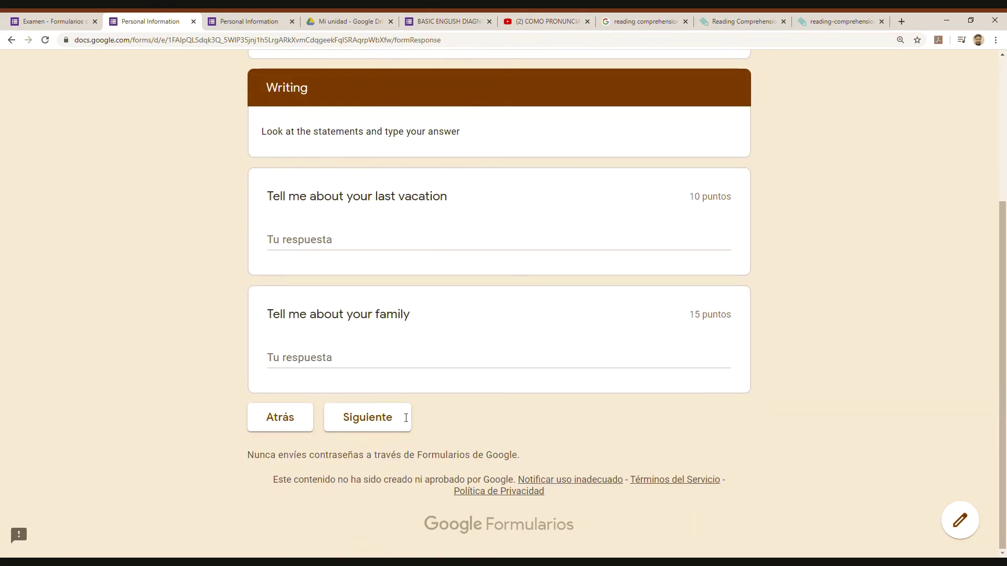
{"action": "left_click", "coordinate": [377, 432]}
- Examine the previewed Reading section's fable, bird picture, dropdown choices and new "According to the reading" checkbox question
{"action": "scroll", "coordinate": [713, 405], "scroll_direction": "down", "scroll_amount": 7}
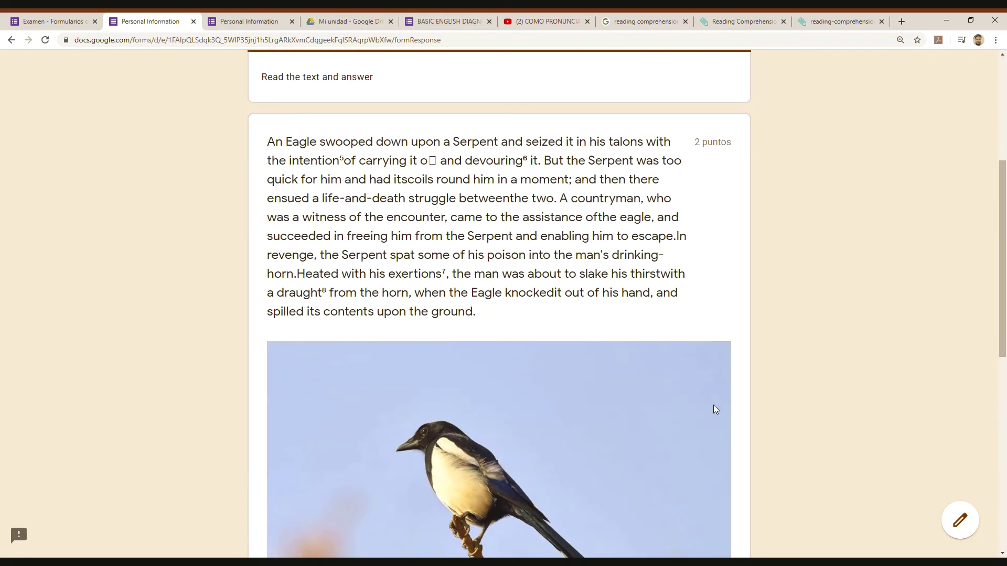
{"action": "scroll", "coordinate": [543, 232], "scroll_direction": "down", "scroll_amount": 8}
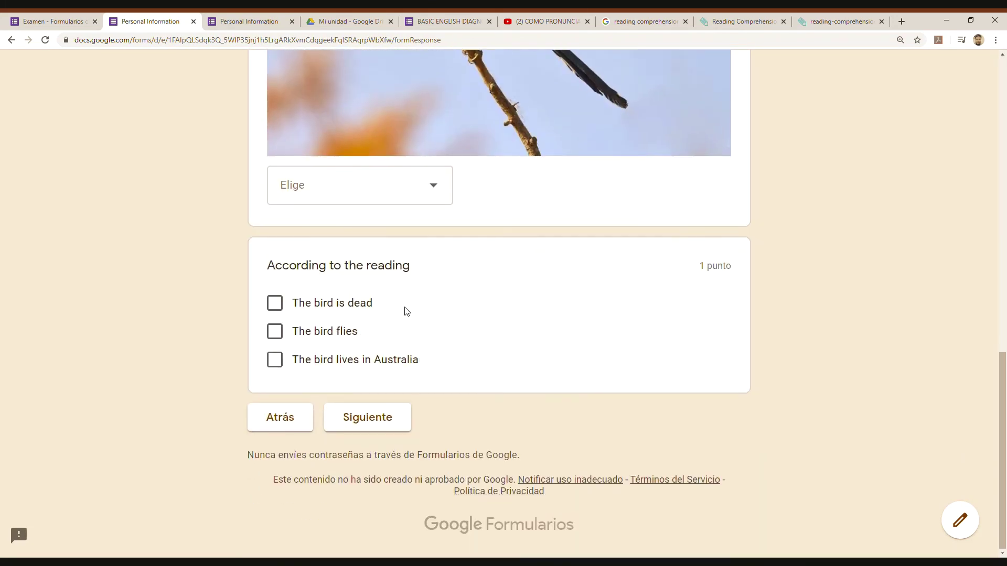
{"action": "left_click", "coordinate": [440, 196]}
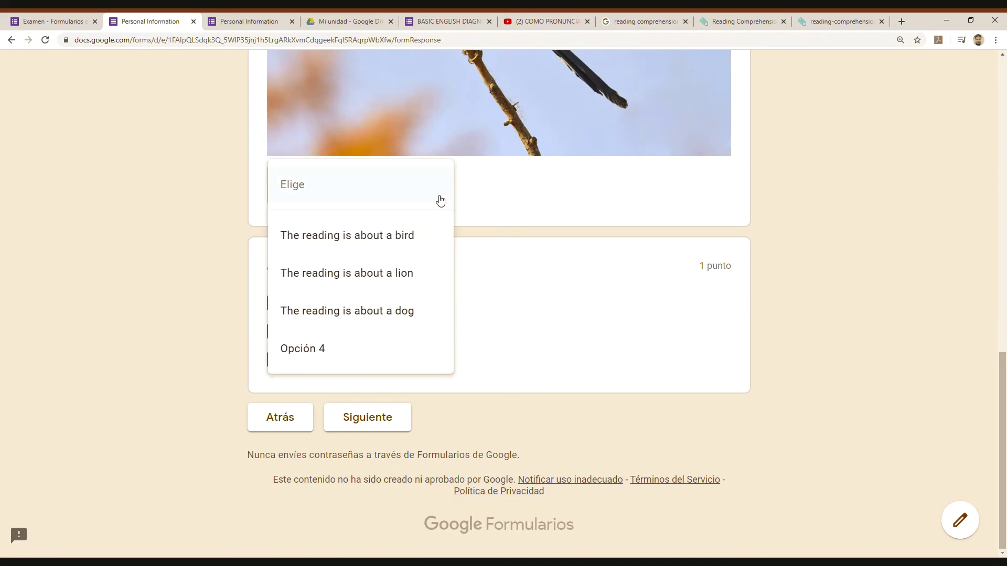
{"action": "left_click", "coordinate": [195, 261]}
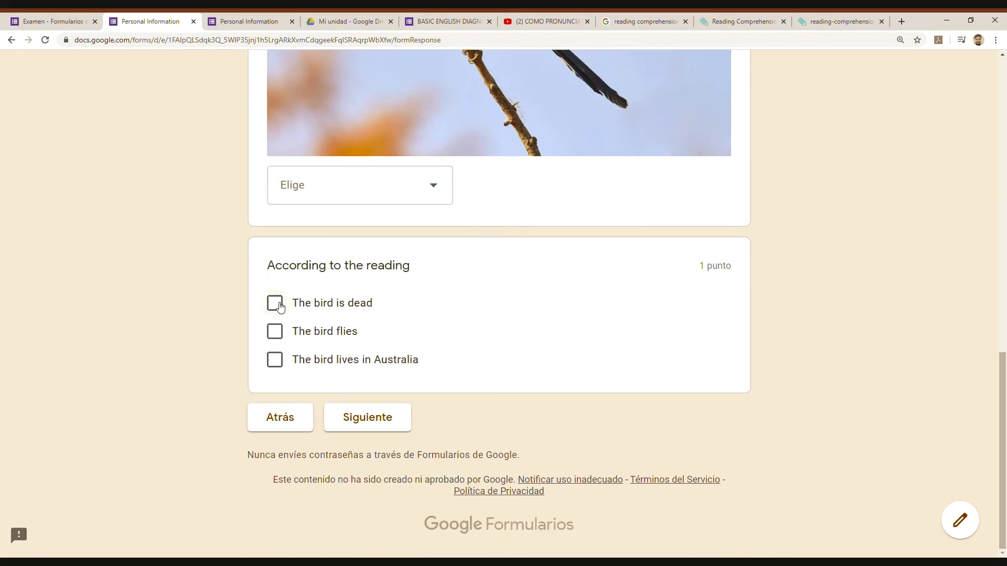
{"action": "scroll", "coordinate": [434, 68], "scroll_direction": "up", "scroll_amount": 3}
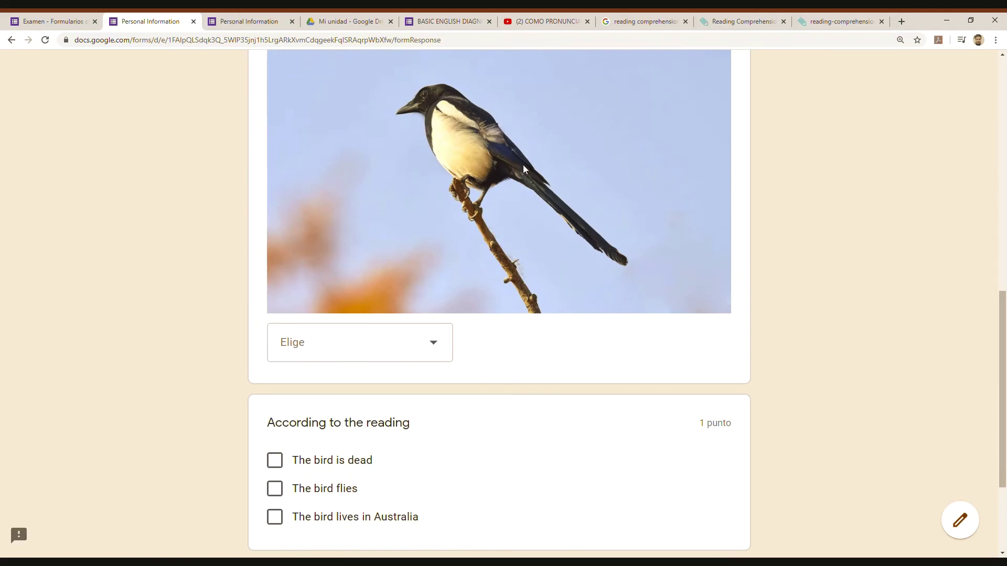
{"action": "scroll", "coordinate": [370, 154], "scroll_direction": "up", "scroll_amount": 5}
{"action": "scroll", "coordinate": [472, 288], "scroll_direction": "down", "scroll_amount": 8}
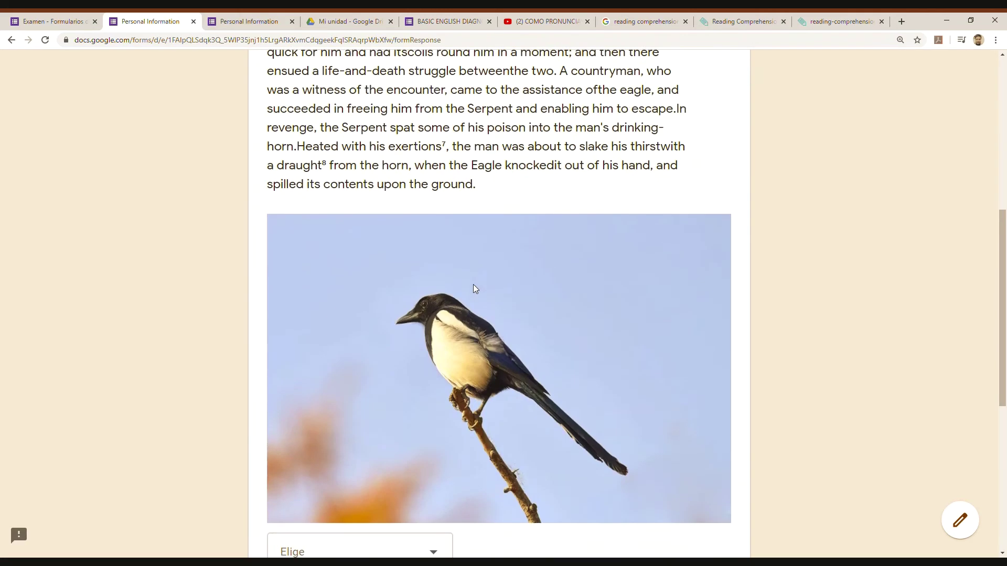
{"action": "scroll", "coordinate": [456, 315], "scroll_direction": "up", "scroll_amount": 3}
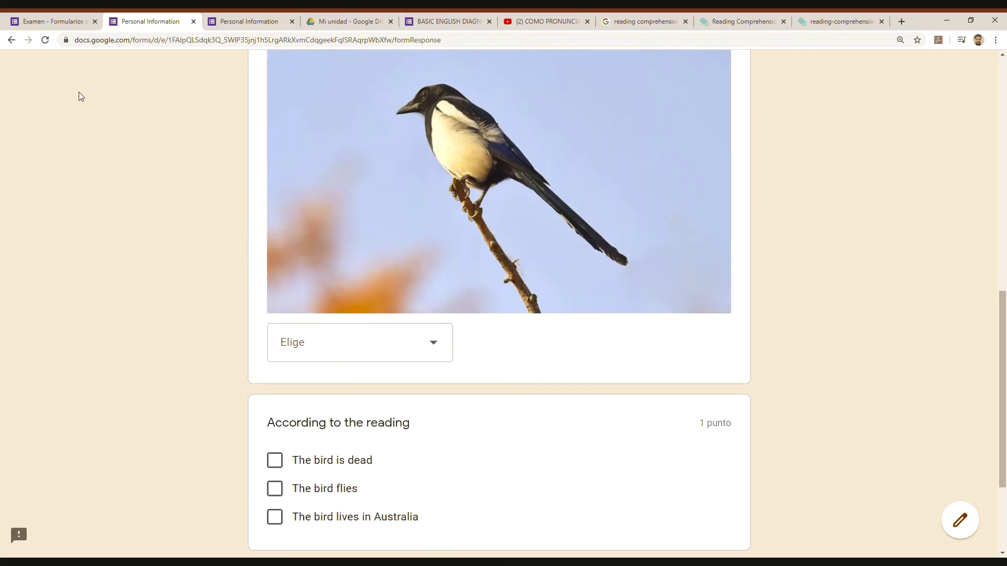
- Return to the form editor and review the Reading section's checkbox question, bird picture and fable text
{"action": "left_click", "coordinate": [49, 22]}
{"action": "scroll", "coordinate": [589, 340], "scroll_direction": "down", "scroll_amount": 20}
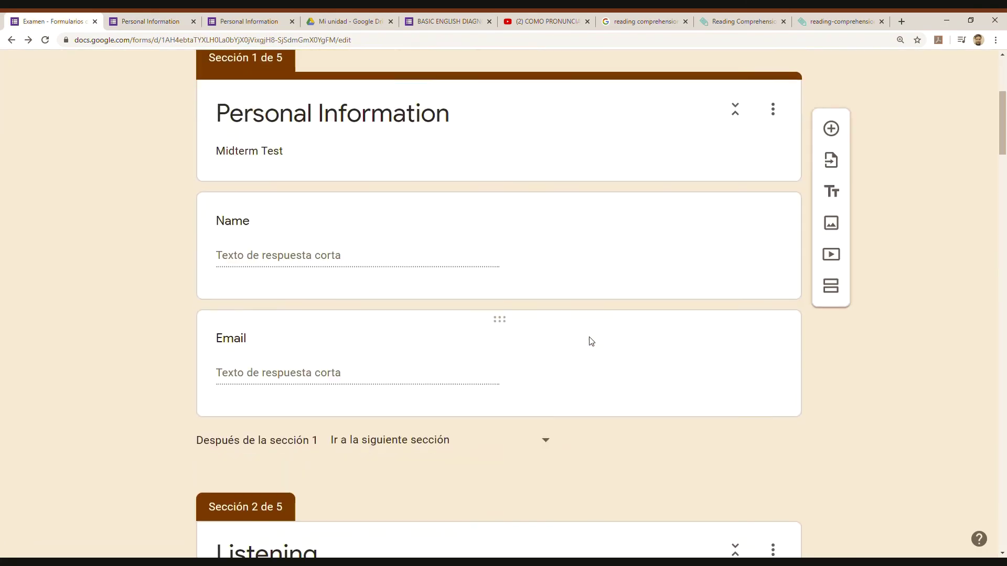
{"action": "scroll", "coordinate": [591, 344], "scroll_direction": "down", "scroll_amount": 20}
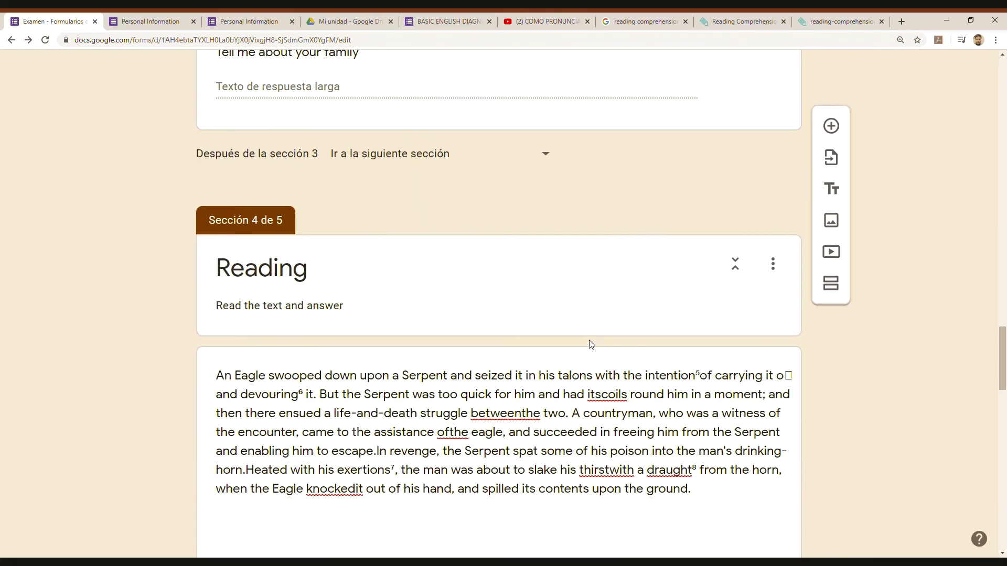
{"action": "scroll", "coordinate": [590, 344], "scroll_direction": "down", "scroll_amount": 10}
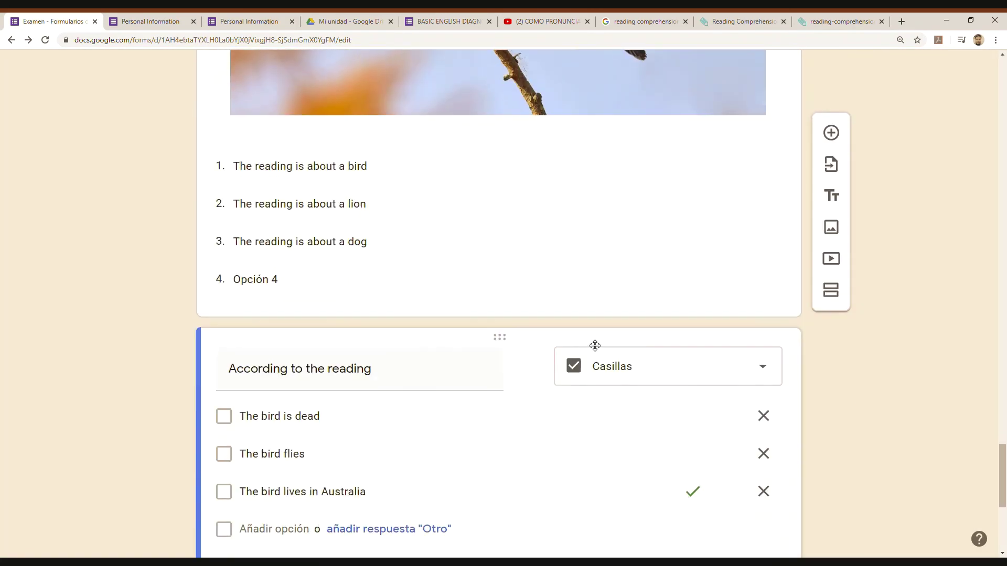
{"action": "scroll", "coordinate": [647, 372], "scroll_direction": "down", "scroll_amount": 1}
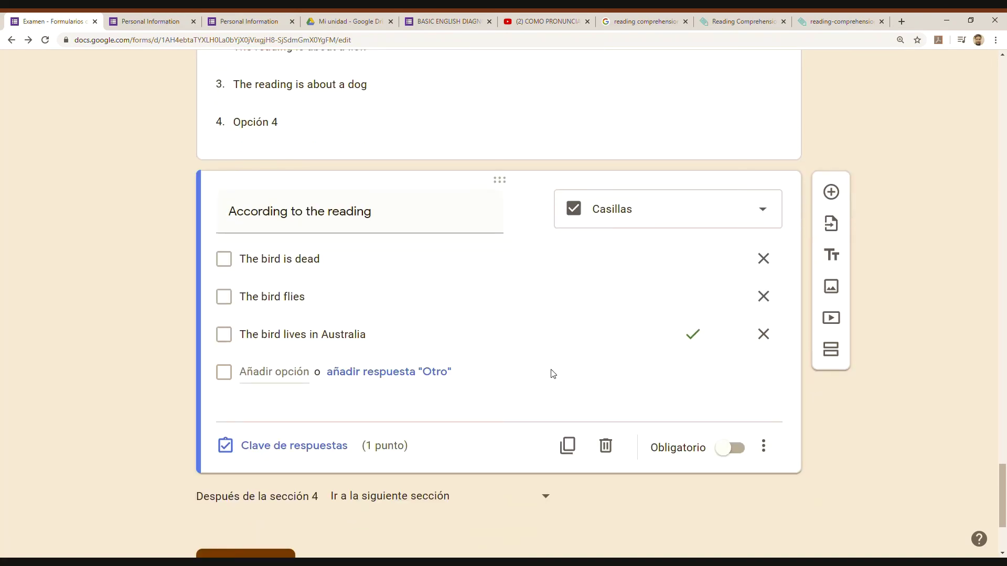
{"action": "scroll", "coordinate": [517, 357], "scroll_direction": "up", "scroll_amount": 3}
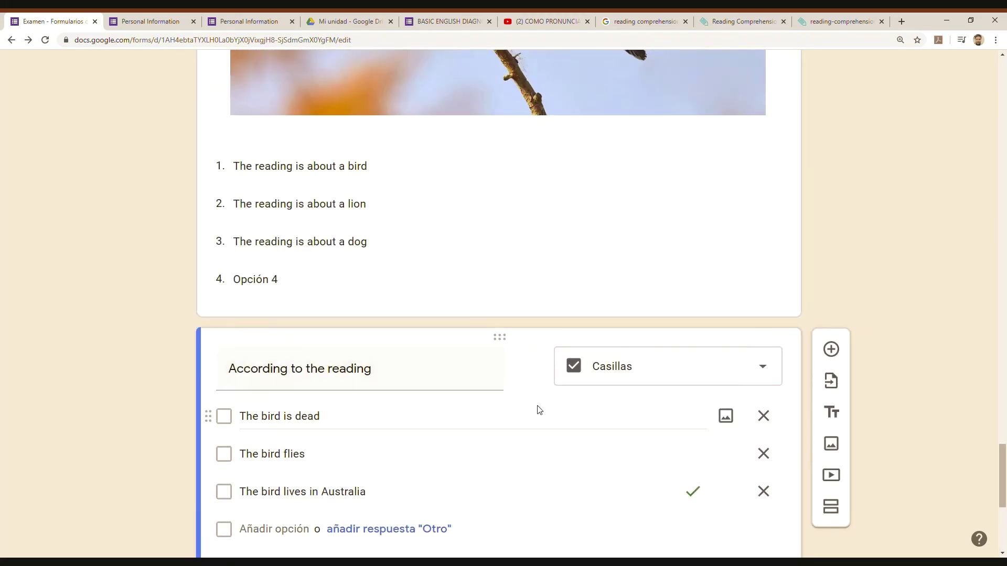
{"action": "scroll", "coordinate": [530, 404], "scroll_direction": "down", "scroll_amount": 3}
{"action": "scroll", "coordinate": [527, 401], "scroll_direction": "up", "scroll_amount": 14}
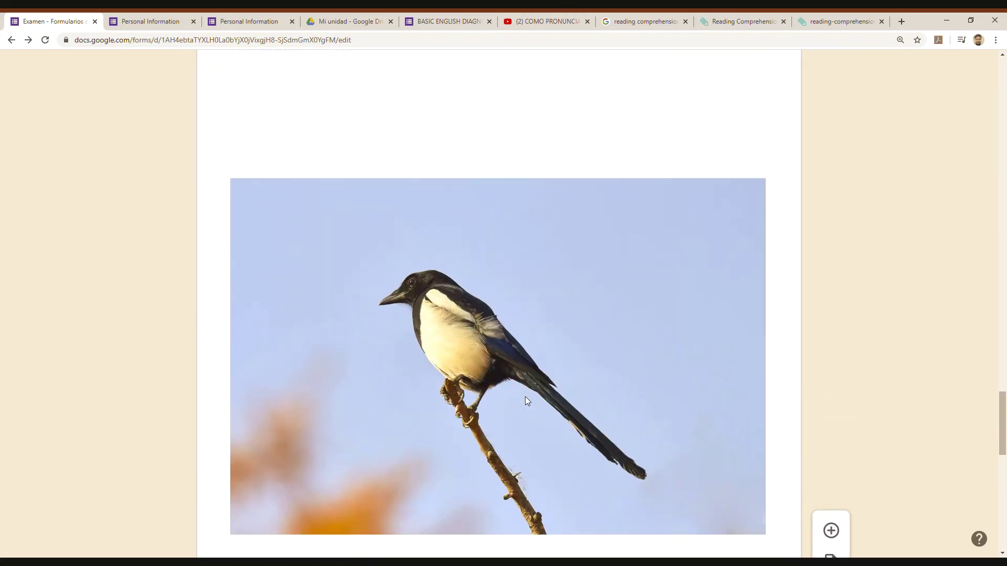
{"action": "scroll", "coordinate": [526, 400], "scroll_direction": "up", "scroll_amount": 6}
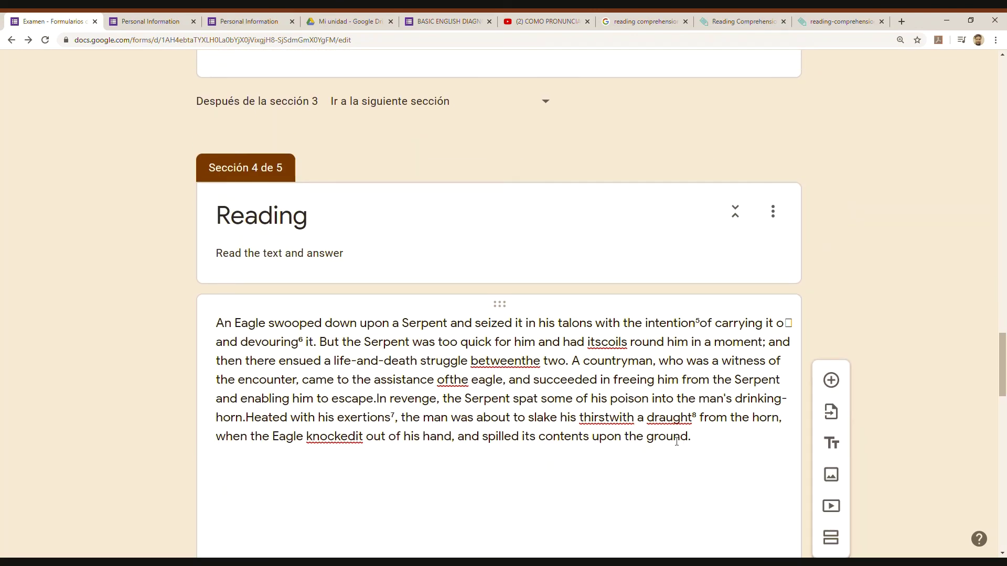
{"action": "scroll", "coordinate": [697, 441], "scroll_direction": "down", "scroll_amount": 2}
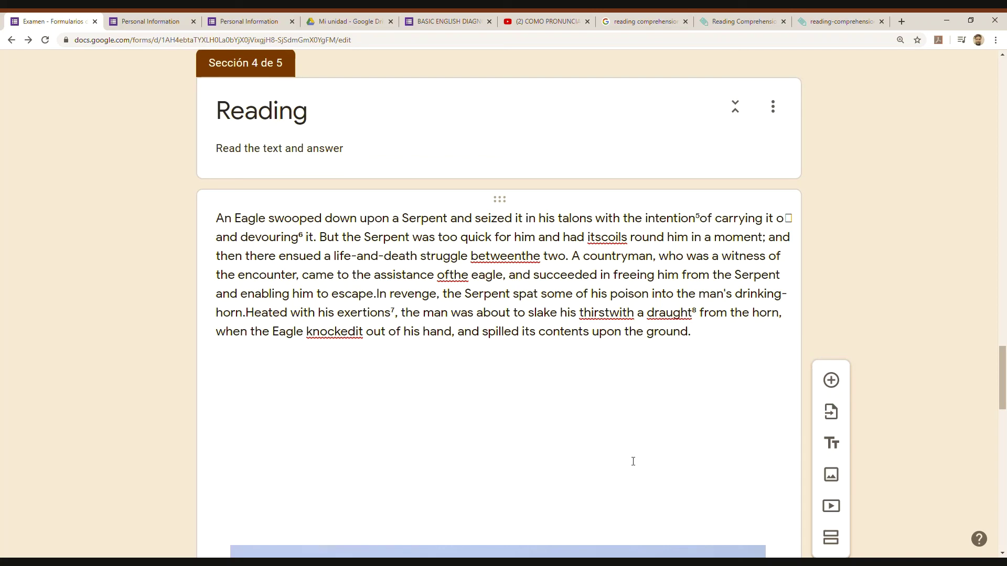
- Look over the whole exam in the editor, from the Writing section up to Personal Information and back down to Reading
{"action": "scroll", "coordinate": [617, 444], "scroll_direction": "up", "scroll_amount": 15}
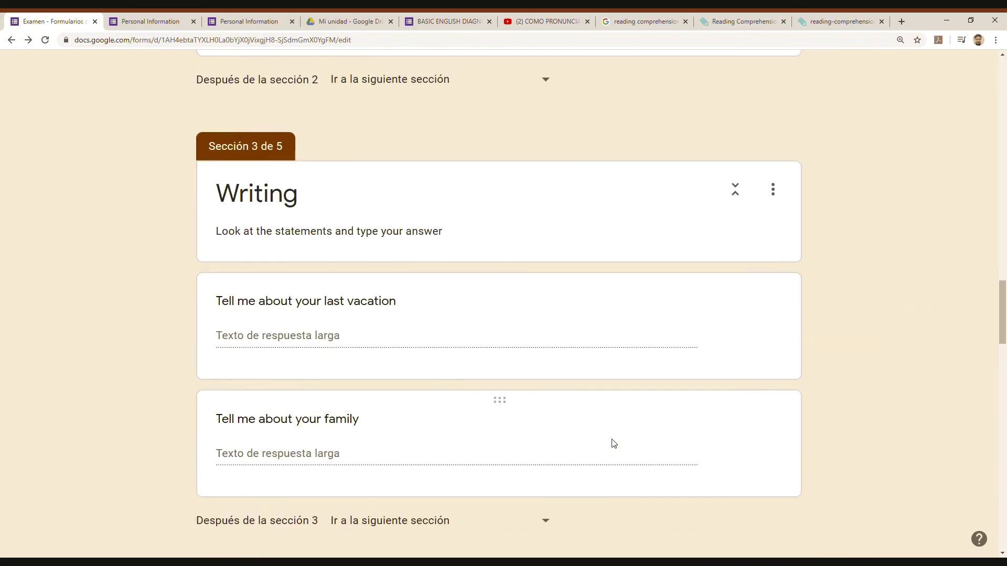
{"action": "scroll", "coordinate": [613, 443], "scroll_direction": "up", "scroll_amount": 10}
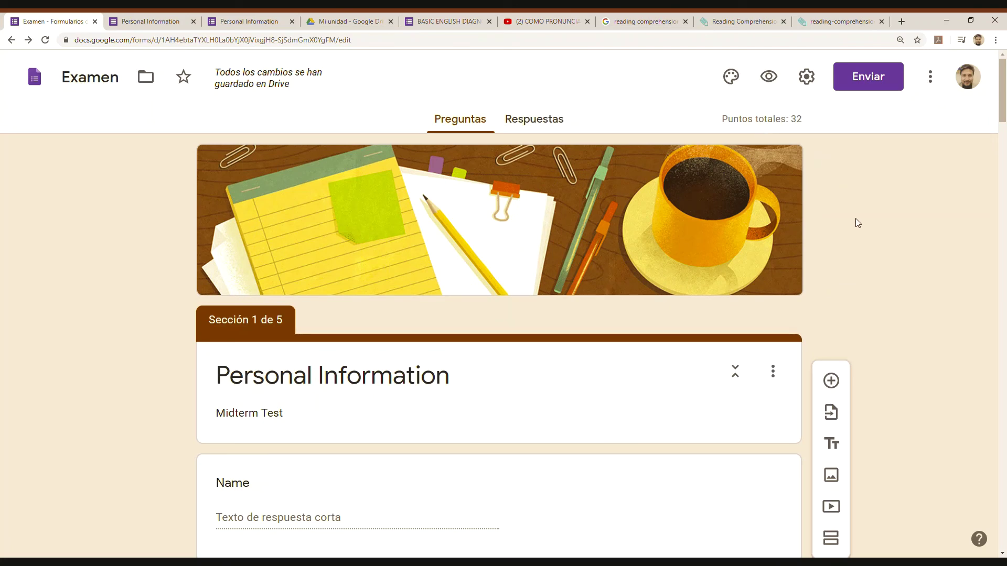
{"action": "scroll", "coordinate": [652, 391], "scroll_direction": "down", "scroll_amount": 9}
{"action": "scroll", "coordinate": [656, 391], "scroll_direction": "up", "scroll_amount": 5}
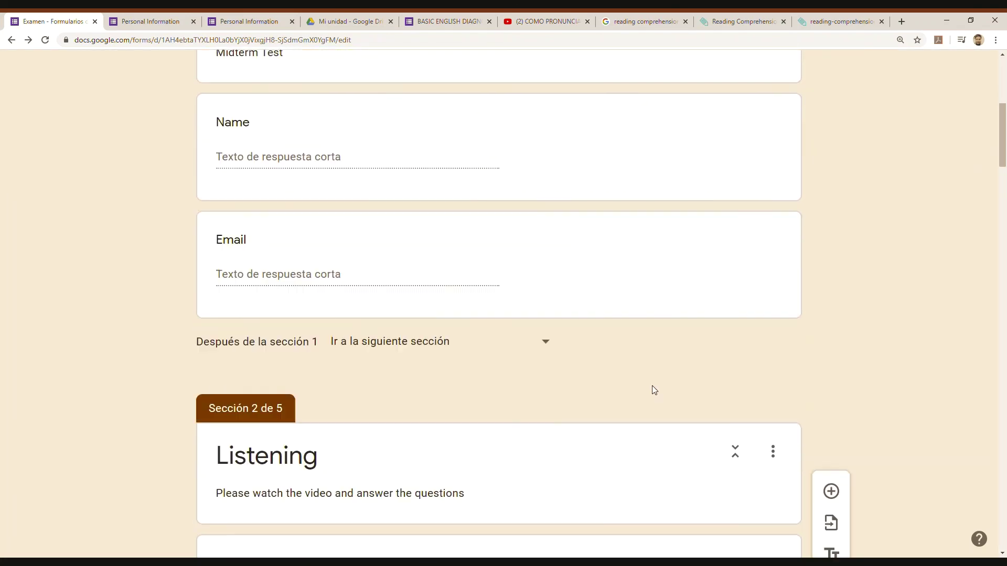
{"action": "scroll", "coordinate": [653, 390], "scroll_direction": "down", "scroll_amount": 20}
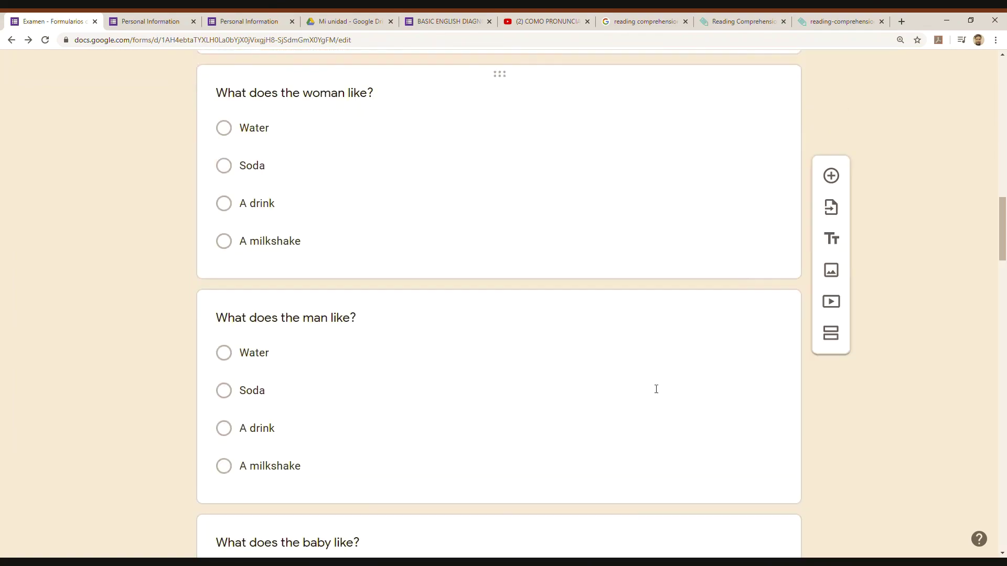
{"action": "scroll", "coordinate": [653, 389], "scroll_direction": "down", "scroll_amount": 13}
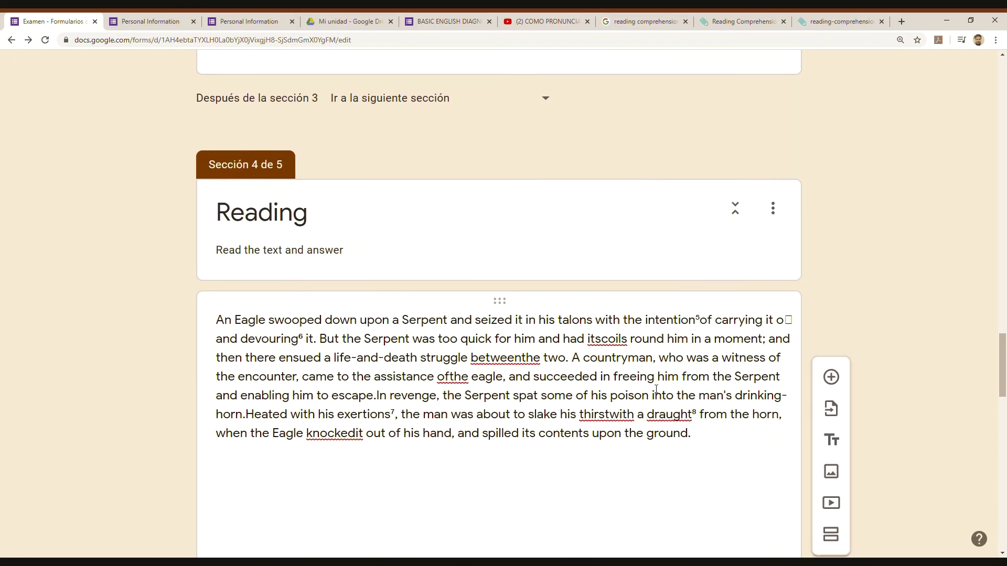
- Recheck the exam's sections in the editor from Reading up to Personal Information, and down through Listening and Writing to Reading's bird picture question
{"action": "scroll", "coordinate": [656, 387], "scroll_direction": "up", "scroll_amount": 1}
{"action": "scroll", "coordinate": [656, 387], "scroll_direction": "up", "scroll_amount": 20}
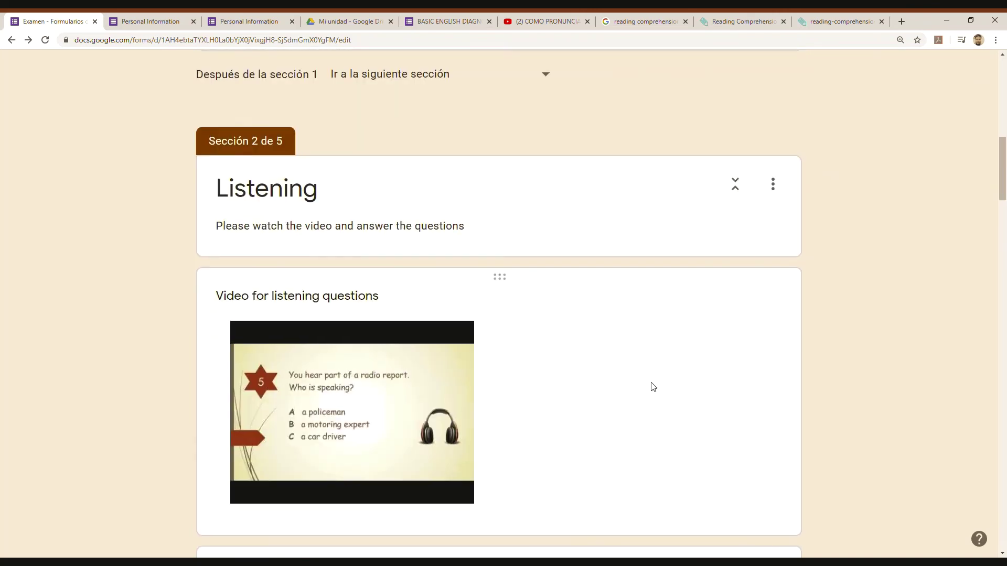
{"action": "scroll", "coordinate": [653, 387], "scroll_direction": "up", "scroll_amount": 1}
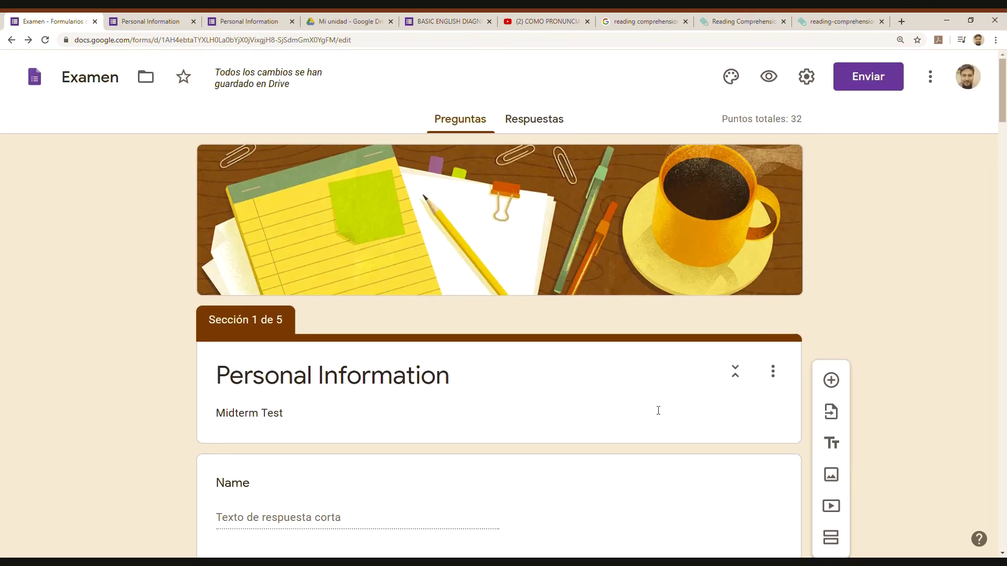
{"action": "scroll", "coordinate": [613, 396], "scroll_direction": "down", "scroll_amount": 20}
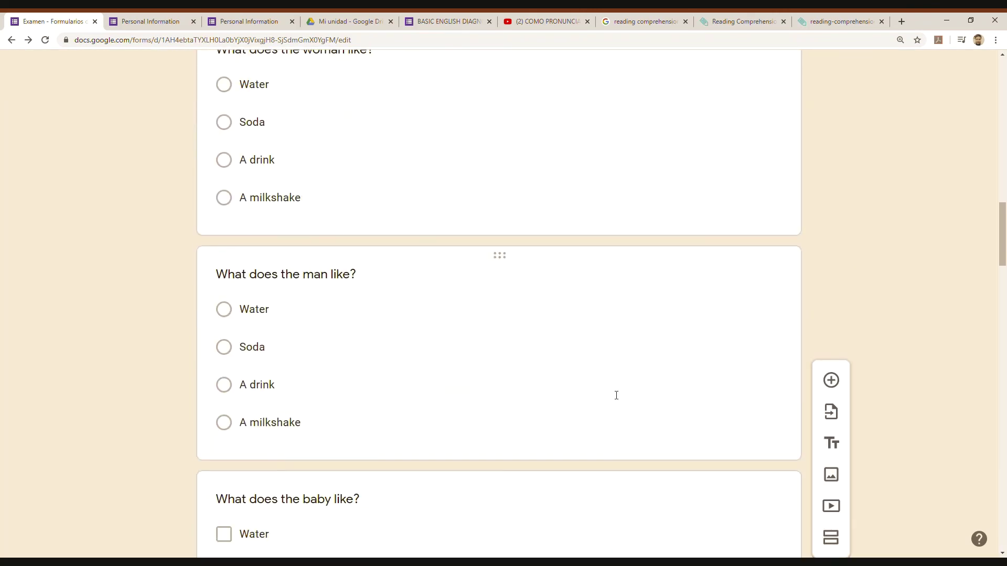
{"action": "scroll", "coordinate": [616, 390], "scroll_direction": "up", "scroll_amount": 20}
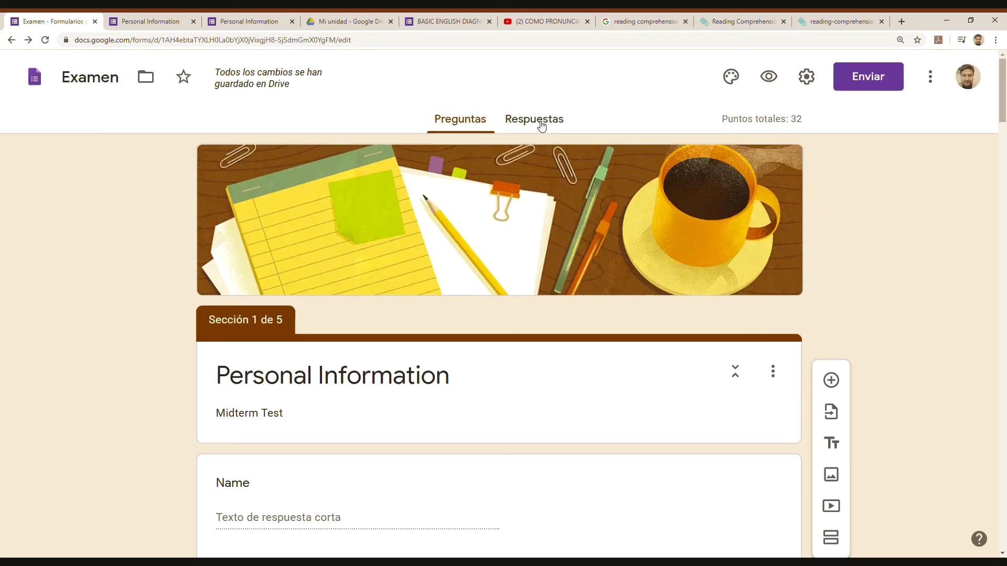
{"action": "scroll", "coordinate": [587, 384], "scroll_direction": "down", "scroll_amount": 20}
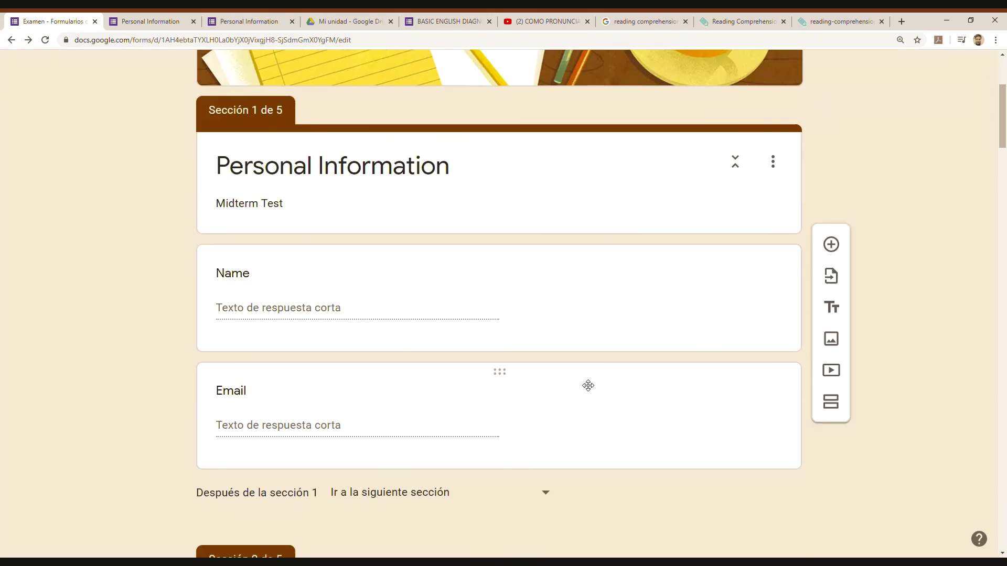
{"action": "scroll", "coordinate": [585, 383], "scroll_direction": "down", "scroll_amount": 20}
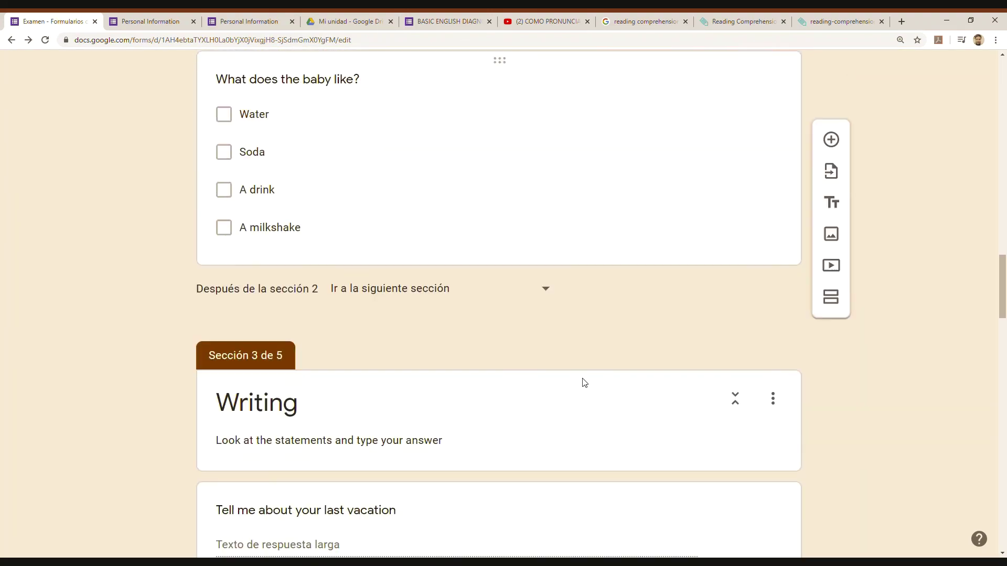
{"action": "scroll", "coordinate": [582, 383], "scroll_direction": "down", "scroll_amount": 16}
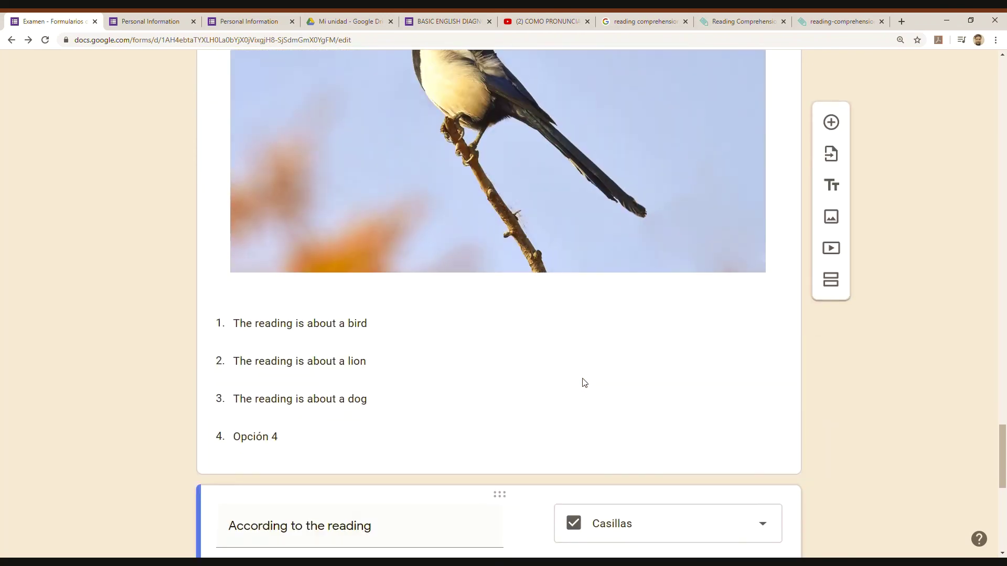